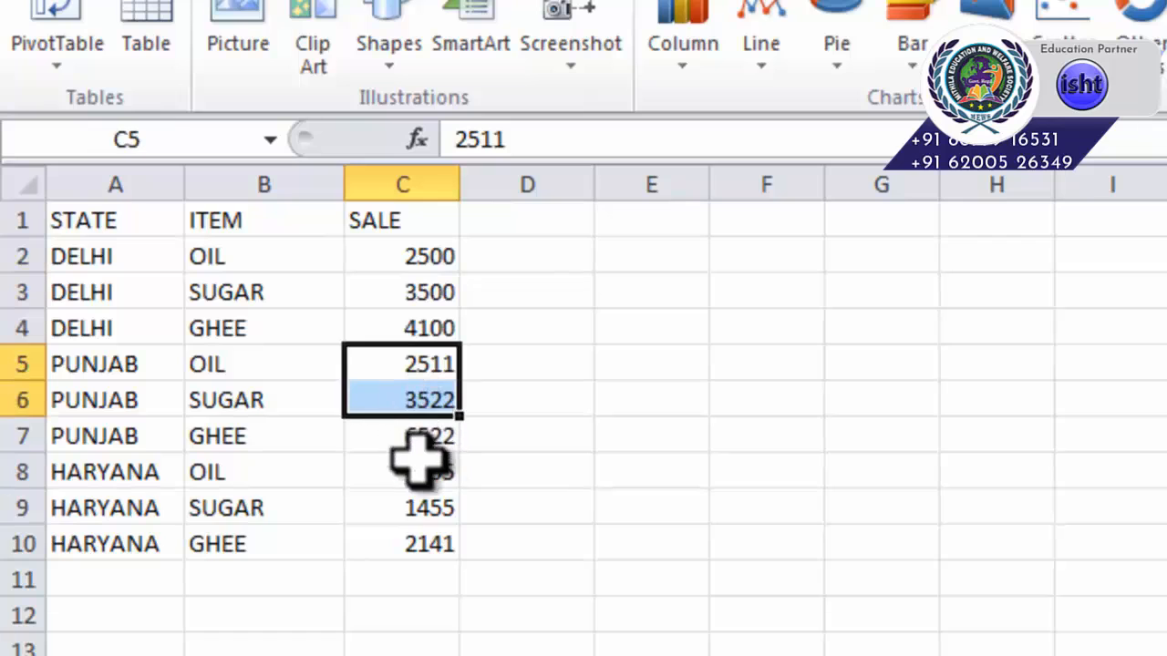
pyautogui.moveTo(406, 471); pyautogui.dragTo(415, 543)
pyautogui.click(639, 333)
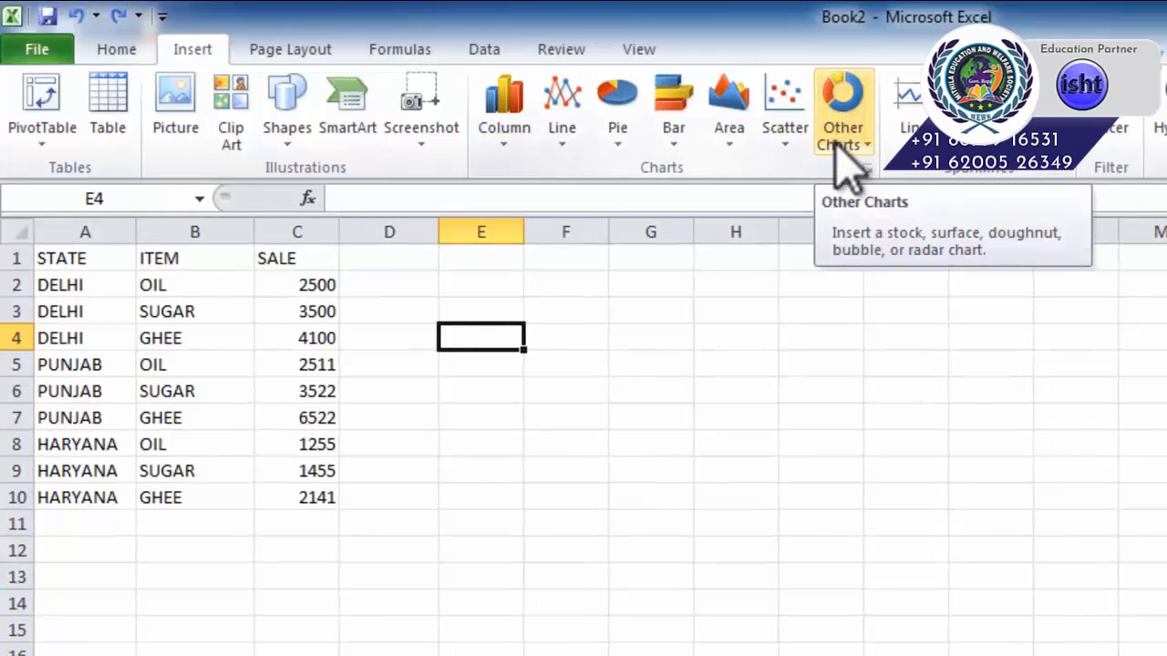
# - Create a PivotTable from the sales data in A1:C10, placed on the existing worksheet at cell G1 of Sheet3
pyautogui.moveTo(91, 261); pyautogui.dragTo(286, 502)
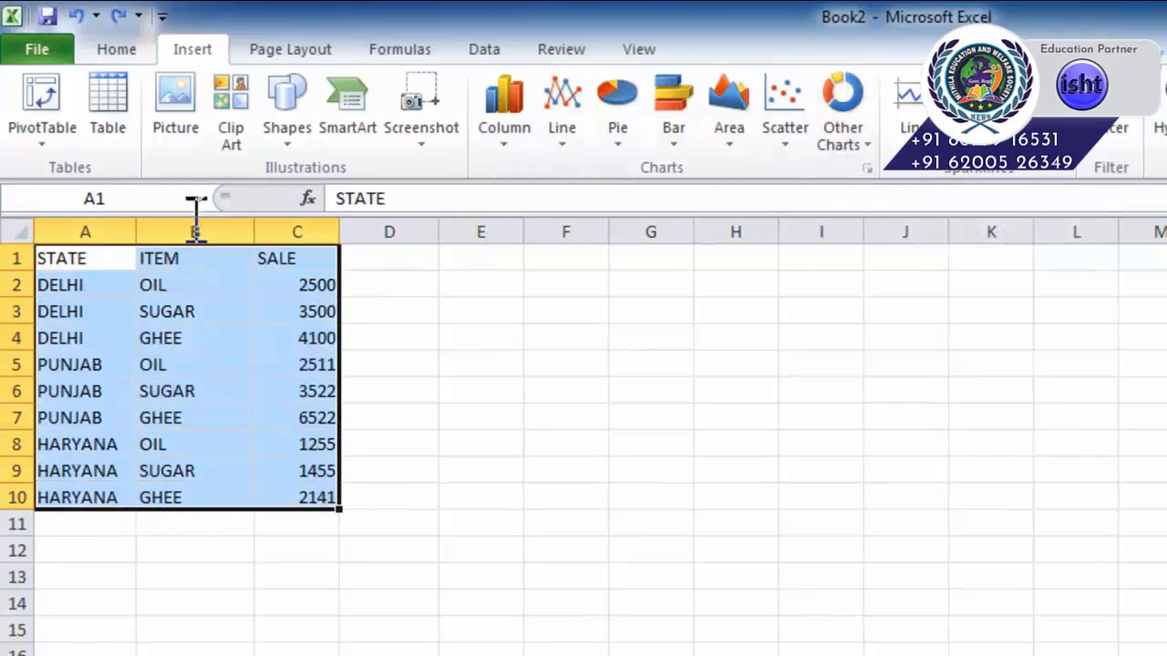
pyautogui.click(41, 138)
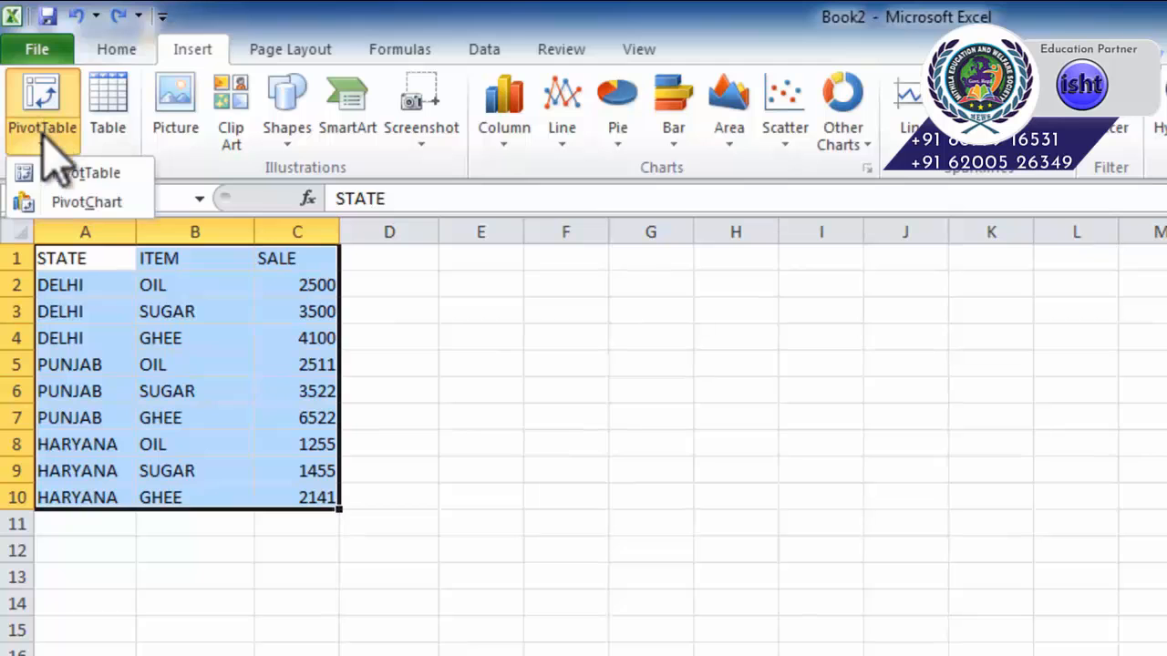
pyautogui.click(55, 173)
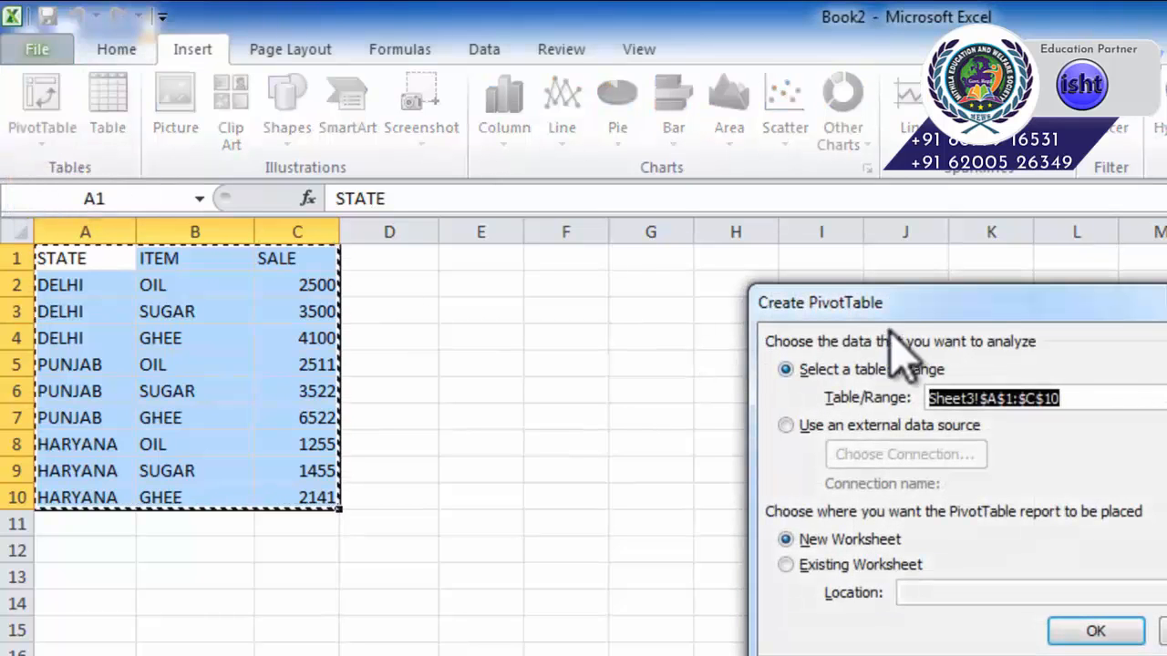
pyautogui.moveTo(898, 317); pyautogui.dragTo(890, 365)
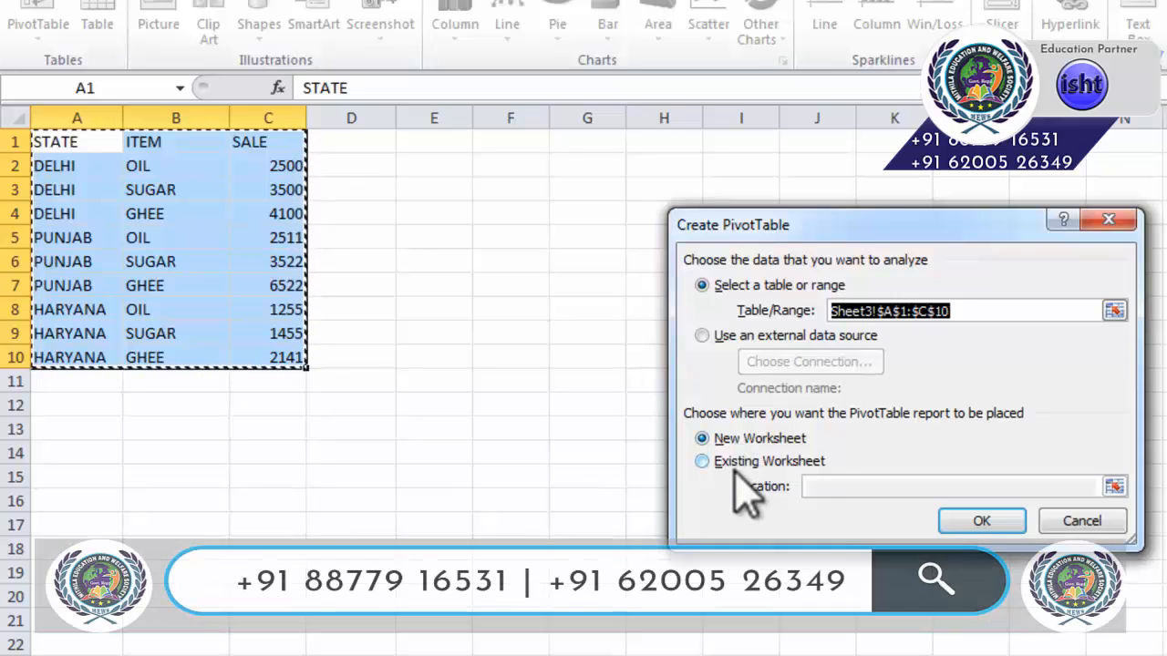
pyautogui.click(735, 463)
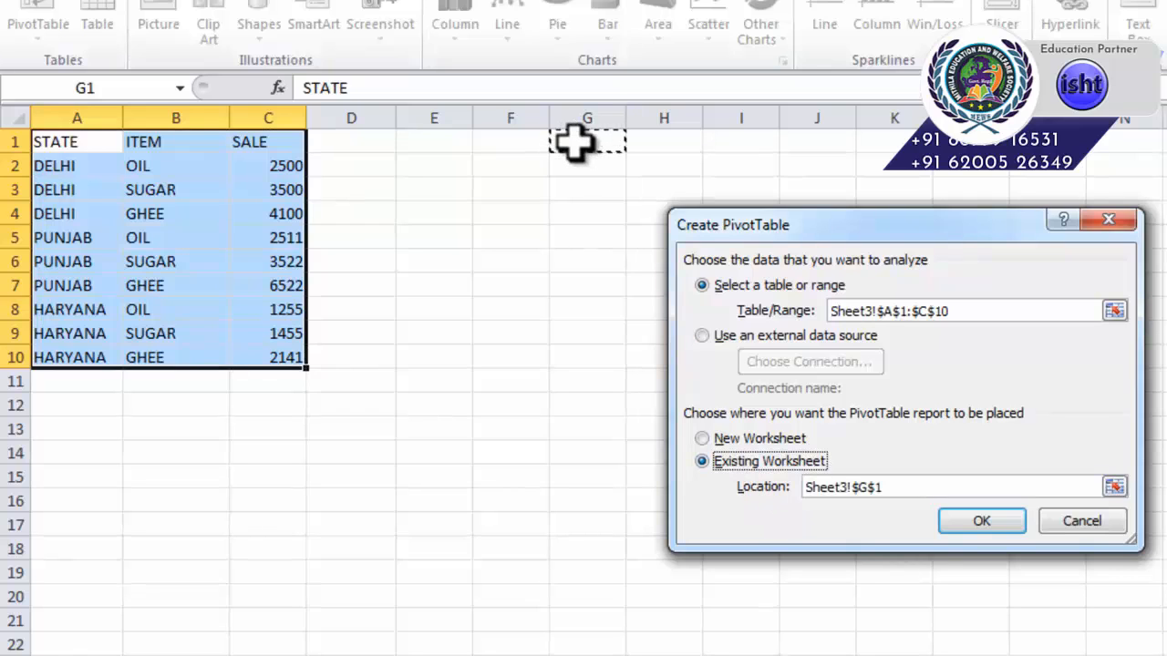
pyautogui.click(975, 520)
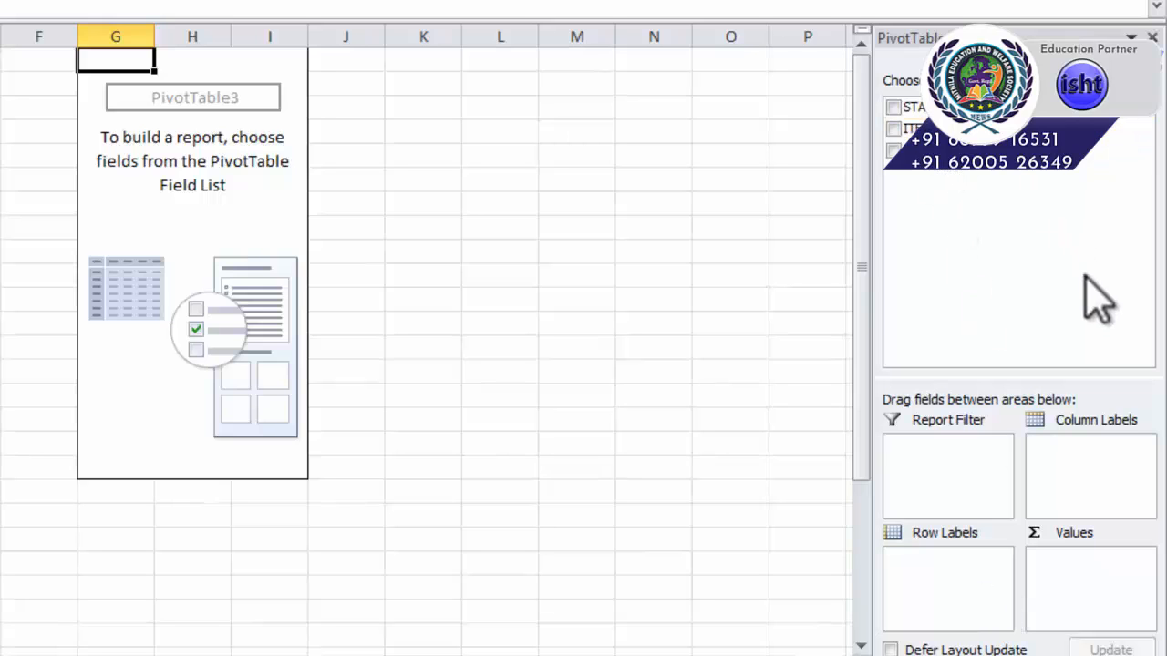
# - Assign STATE to the column labels, ITEM to the row labels and SALE to the values, and narrow column H slightly
pyautogui.moveTo(912, 106); pyautogui.dragTo(1073, 470)
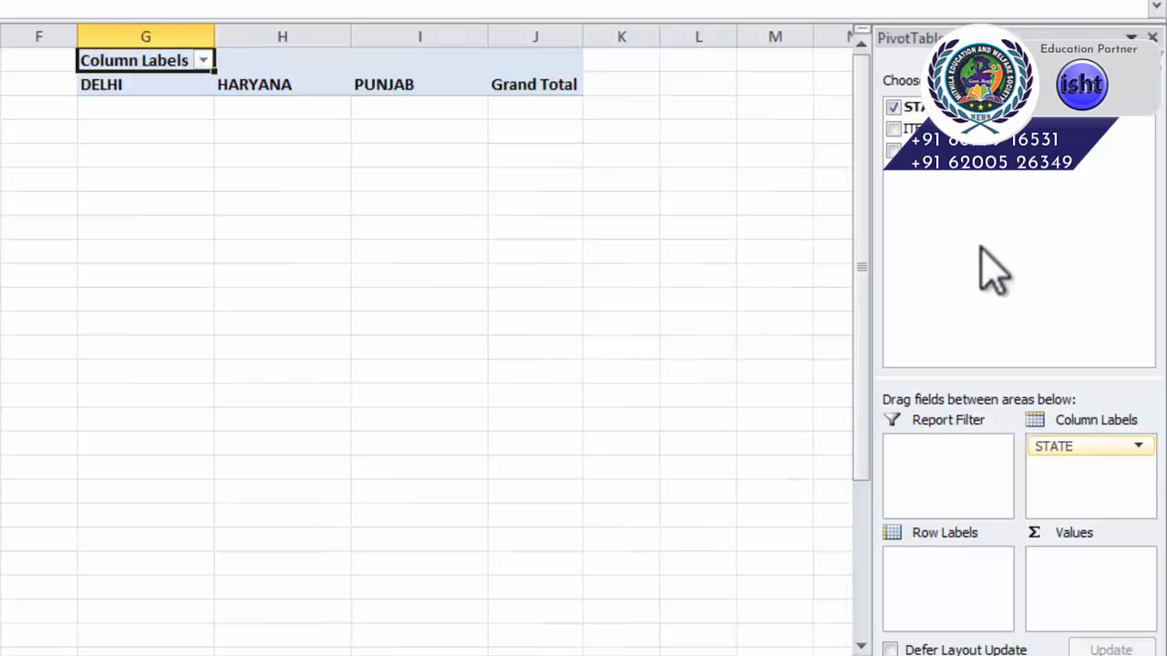
pyautogui.moveTo(912, 129); pyautogui.dragTo(970, 594)
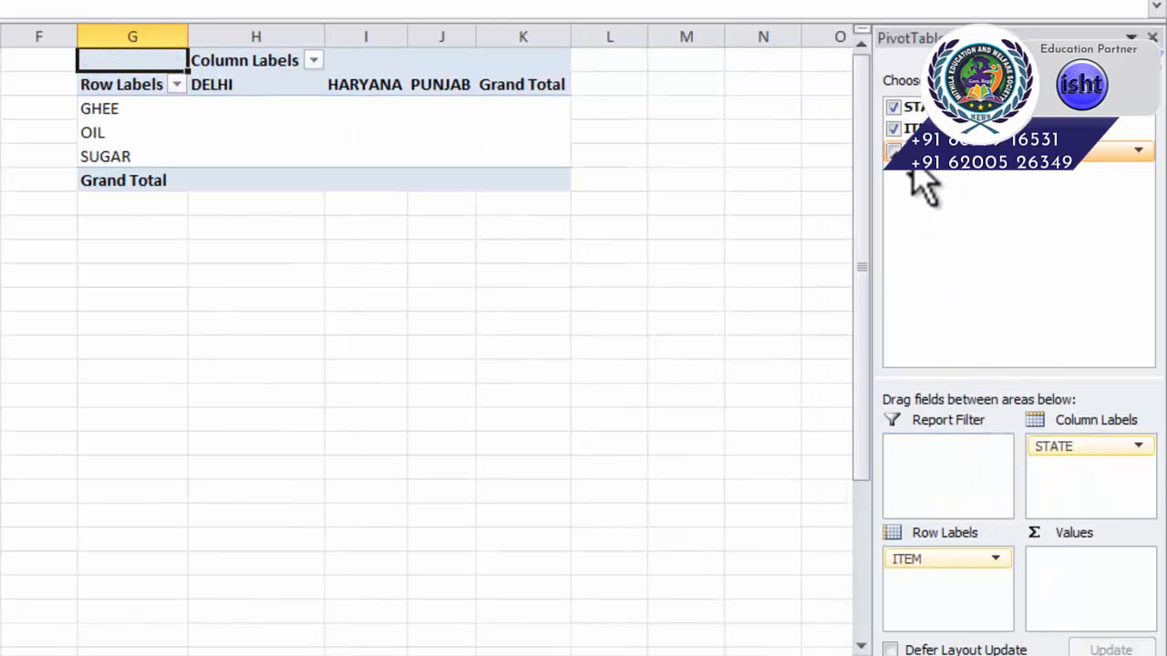
pyautogui.moveTo(915, 168); pyautogui.dragTo(1068, 580)
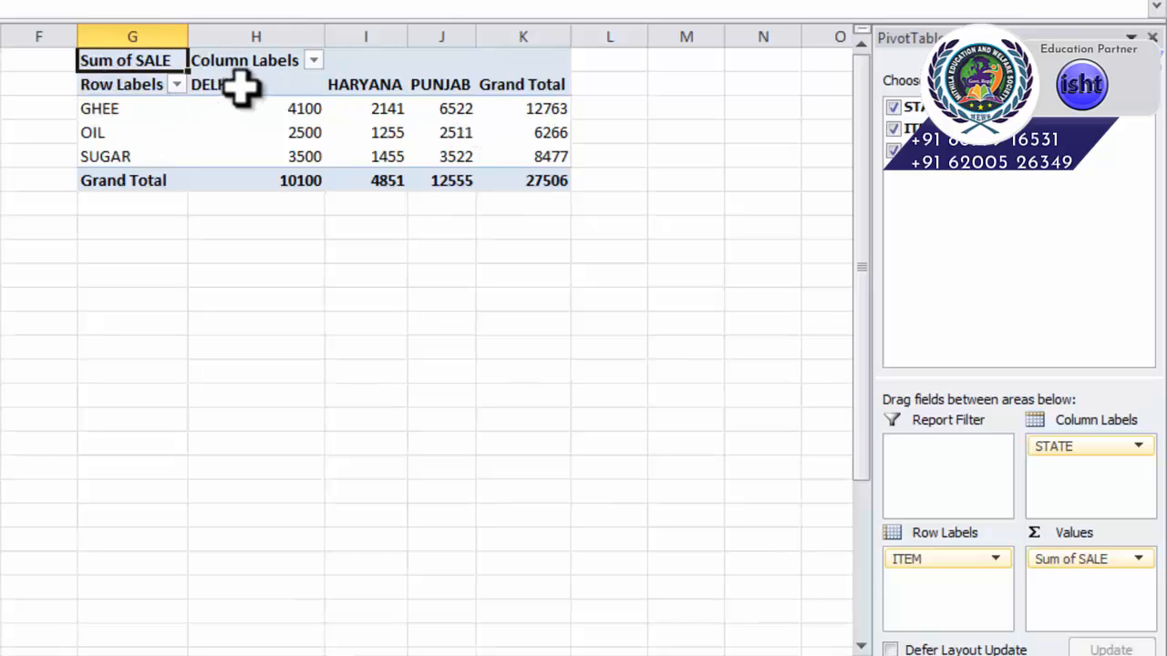
pyautogui.moveTo(323, 36); pyautogui.dragTo(291, 36)
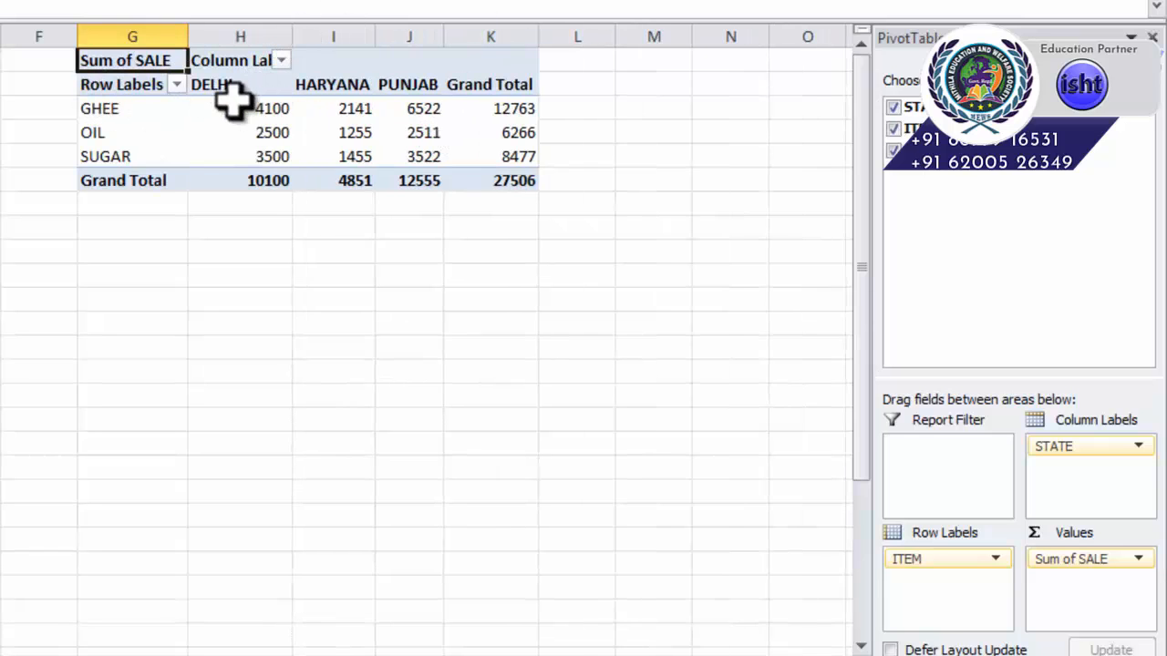
# - Examine the pivot table's sales figures for each state and each item, along with the overall grand total
pyautogui.moveTo(232, 102); pyautogui.dragTo(239, 156)
pyautogui.moveTo(370, 107); pyautogui.dragTo(363, 155)
pyautogui.moveTo(408, 108); pyautogui.dragTo(407, 156)
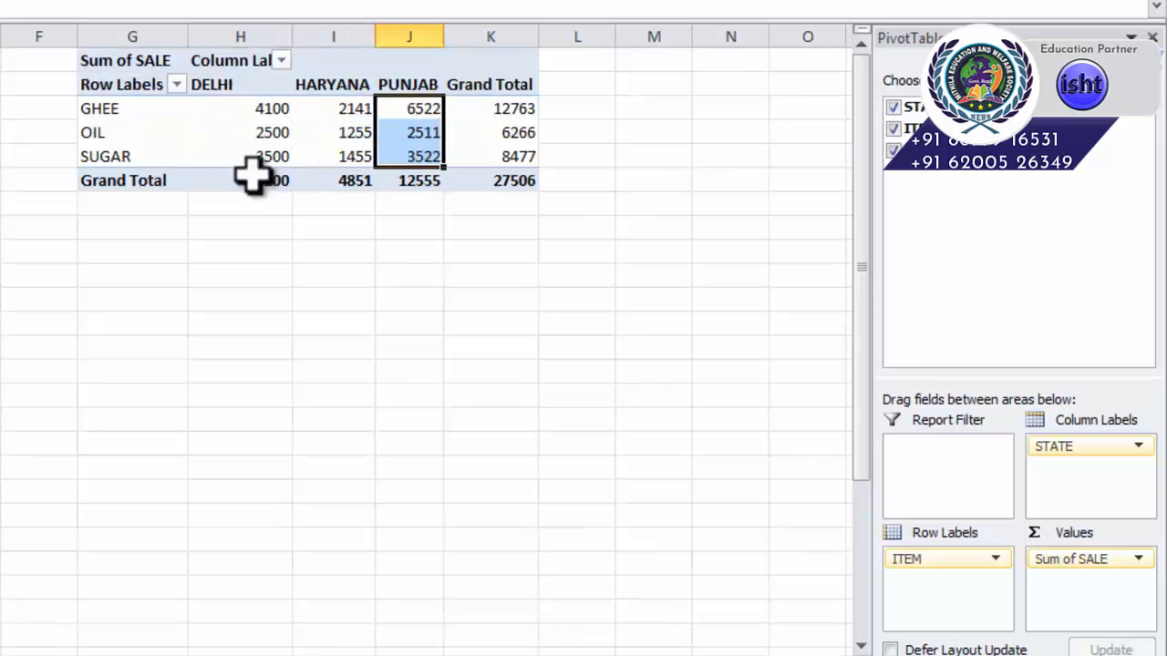
pyautogui.moveTo(242, 106); pyautogui.dragTo(401, 110)
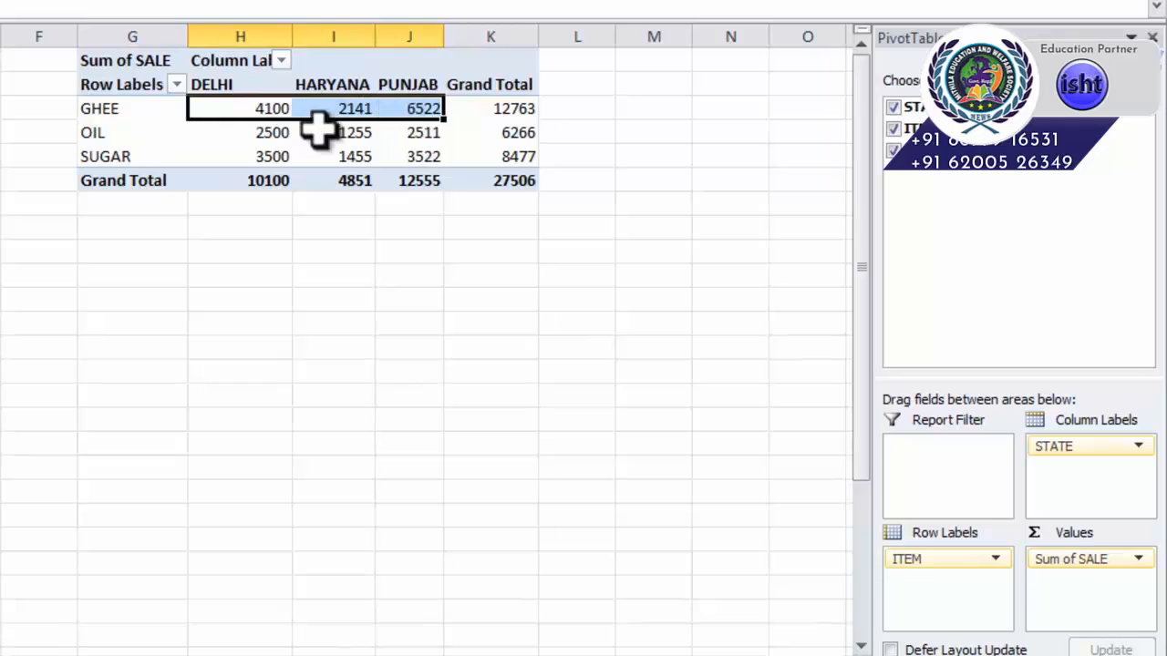
pyautogui.moveTo(247, 132); pyautogui.dragTo(401, 135)
pyautogui.moveTo(246, 156); pyautogui.dragTo(416, 157)
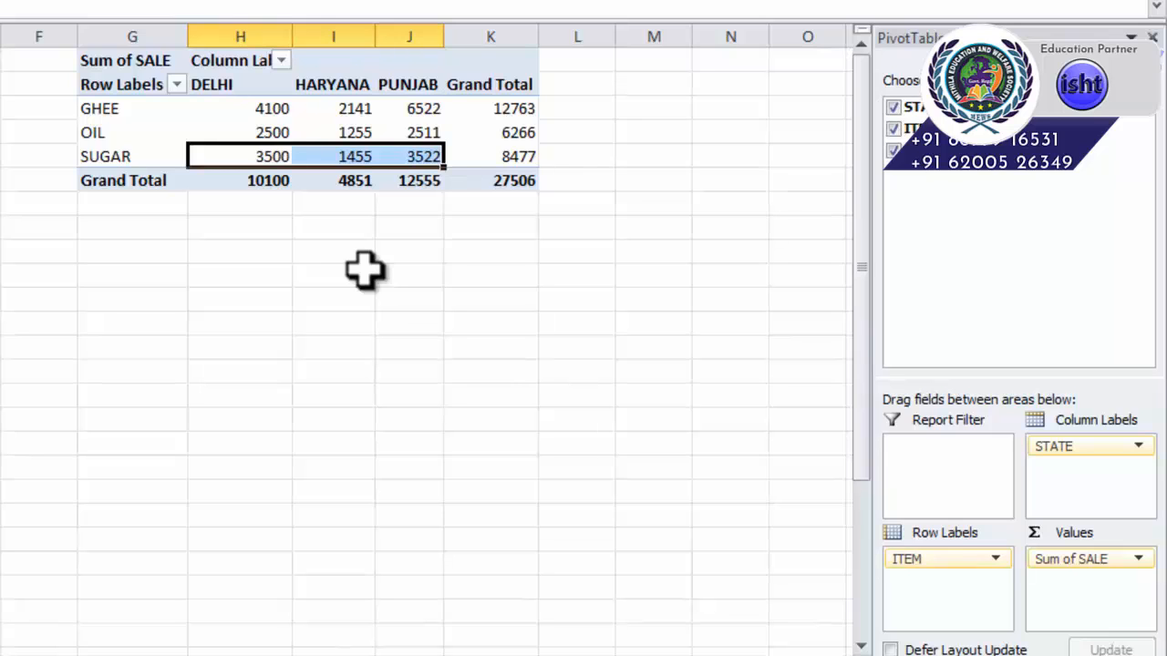
pyautogui.click(483, 180)
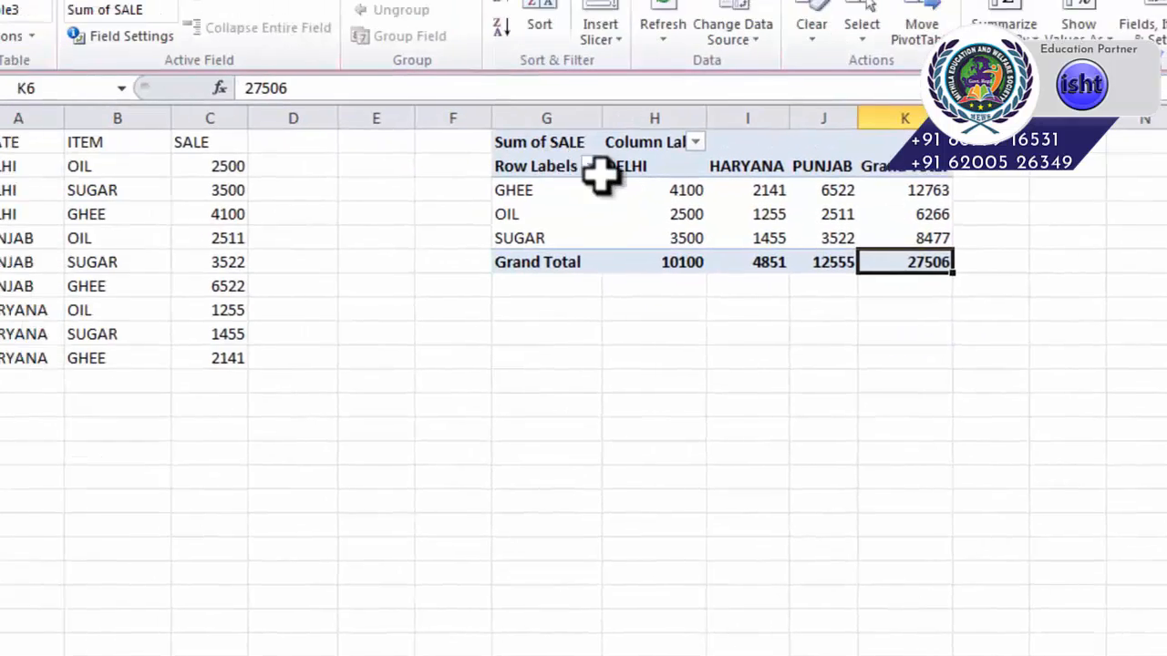
# - Filter the pivot table's row labels to exclude GHEE, keeping OIL and SUGAR
pyautogui.click(626, 174)
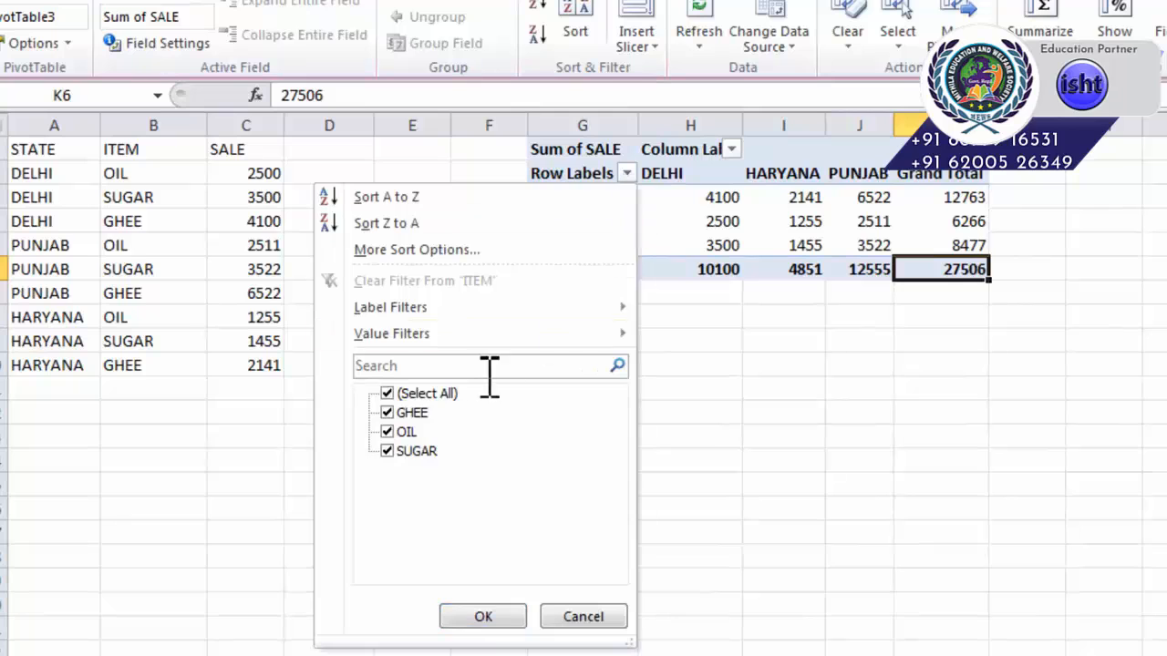
pyautogui.click(386, 413)
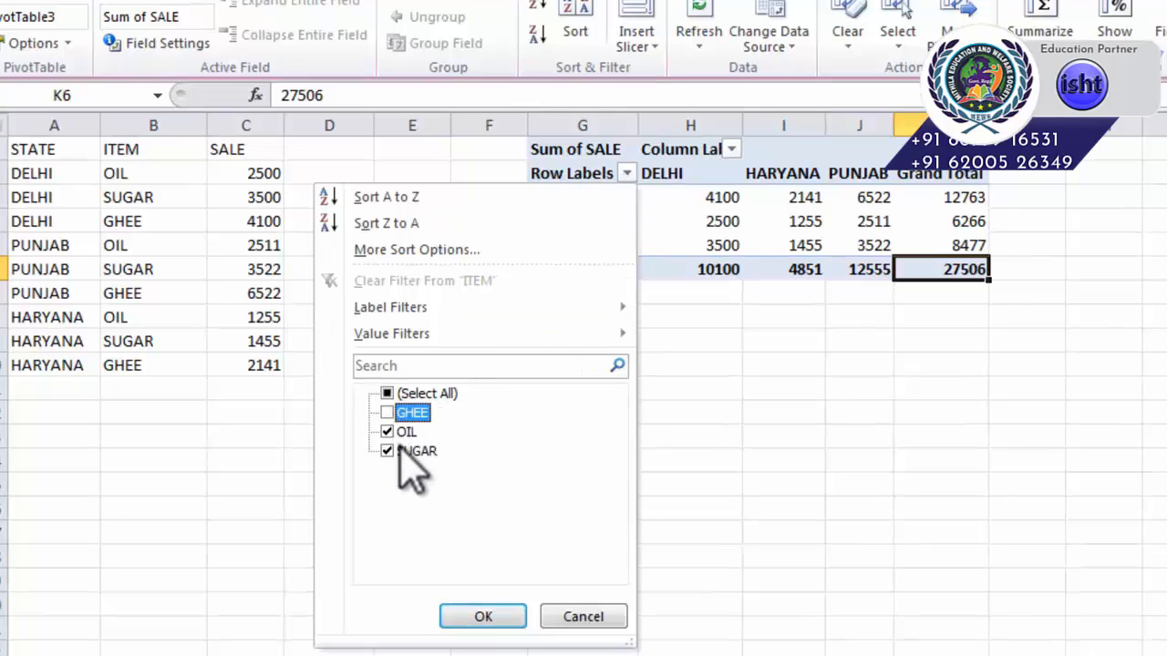
pyautogui.click(476, 615)
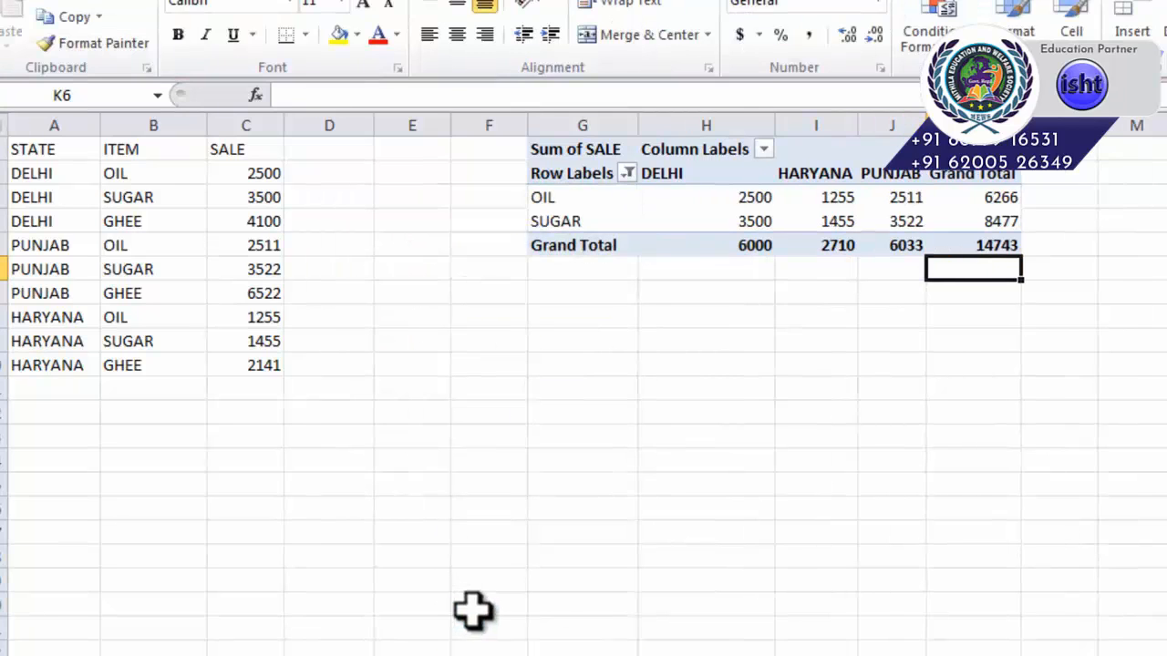
# - Include all items again in the pivot table's row label filter
pyautogui.click(627, 173)
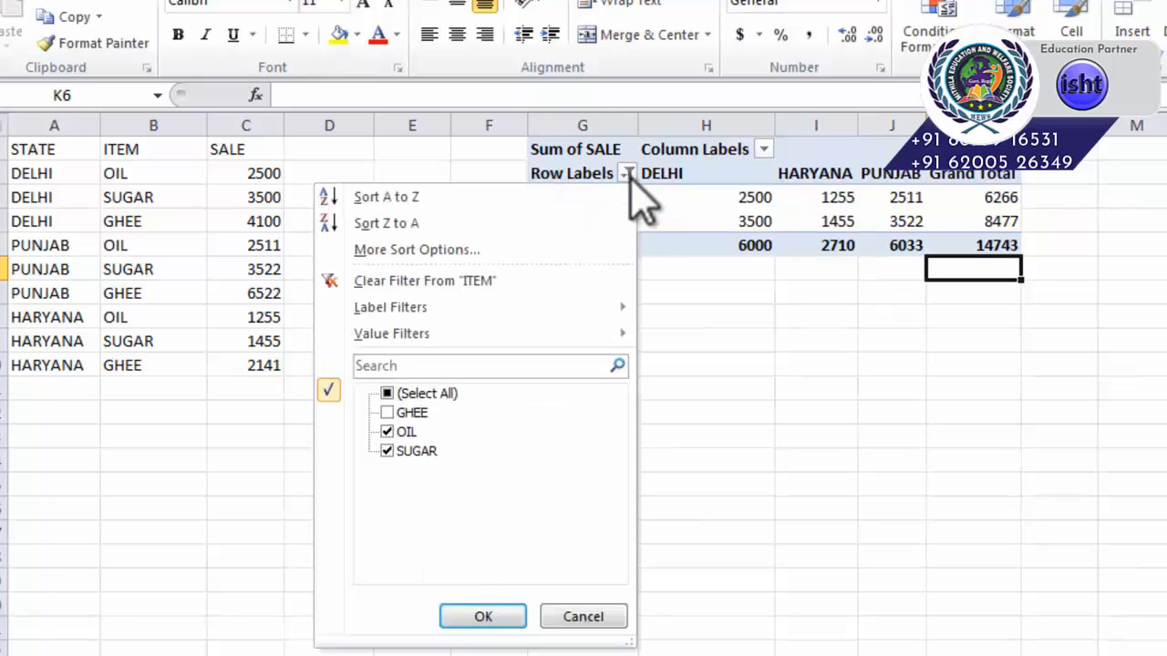
pyautogui.click(402, 396)
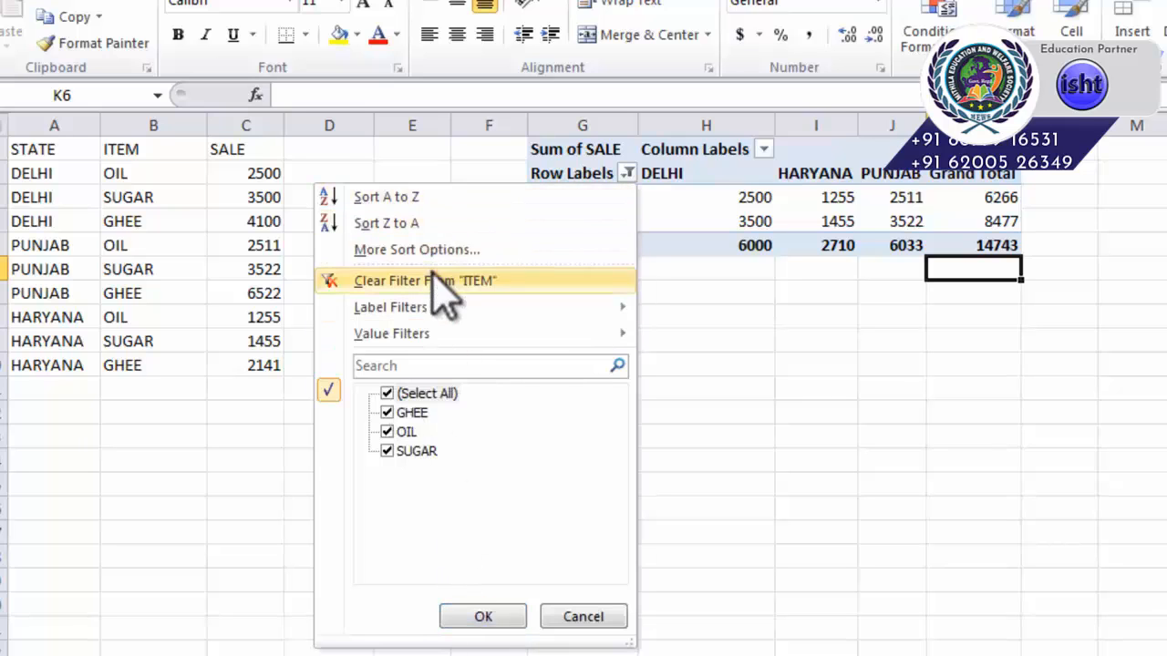
pyautogui.click(483, 617)
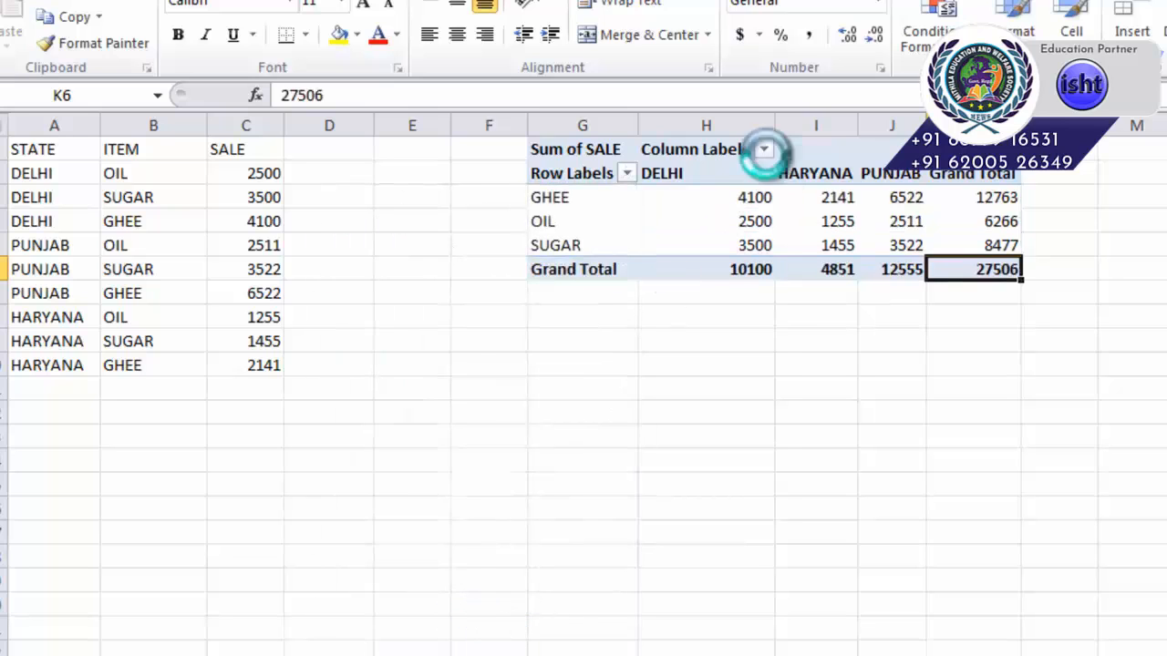
# - Filter the pivot table's column labels to exclude HARYANA, keeping DELHI and PUNJAB
pyautogui.click(764, 149)
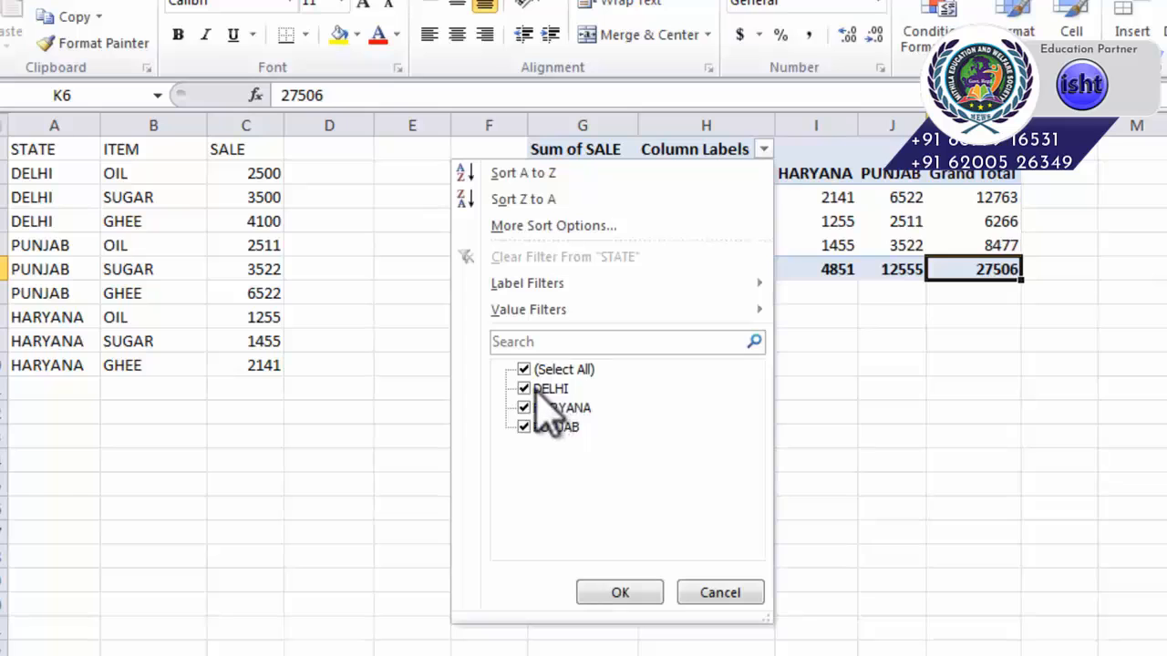
pyautogui.click(524, 409)
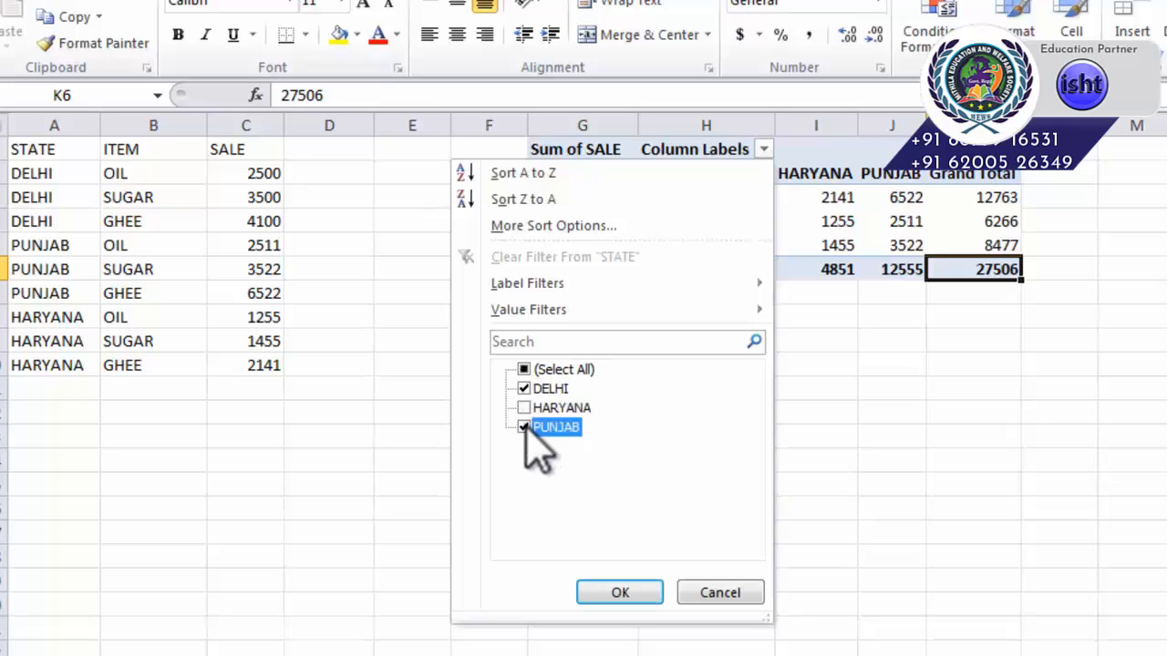
pyautogui.click(524, 428)
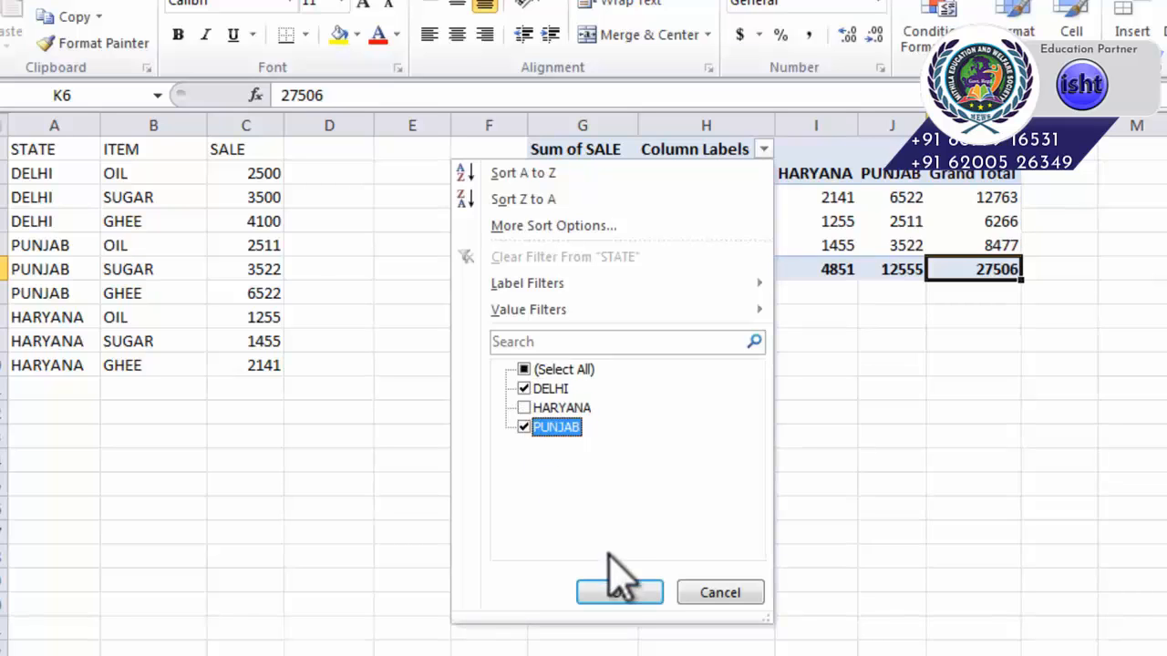
pyautogui.click(620, 594)
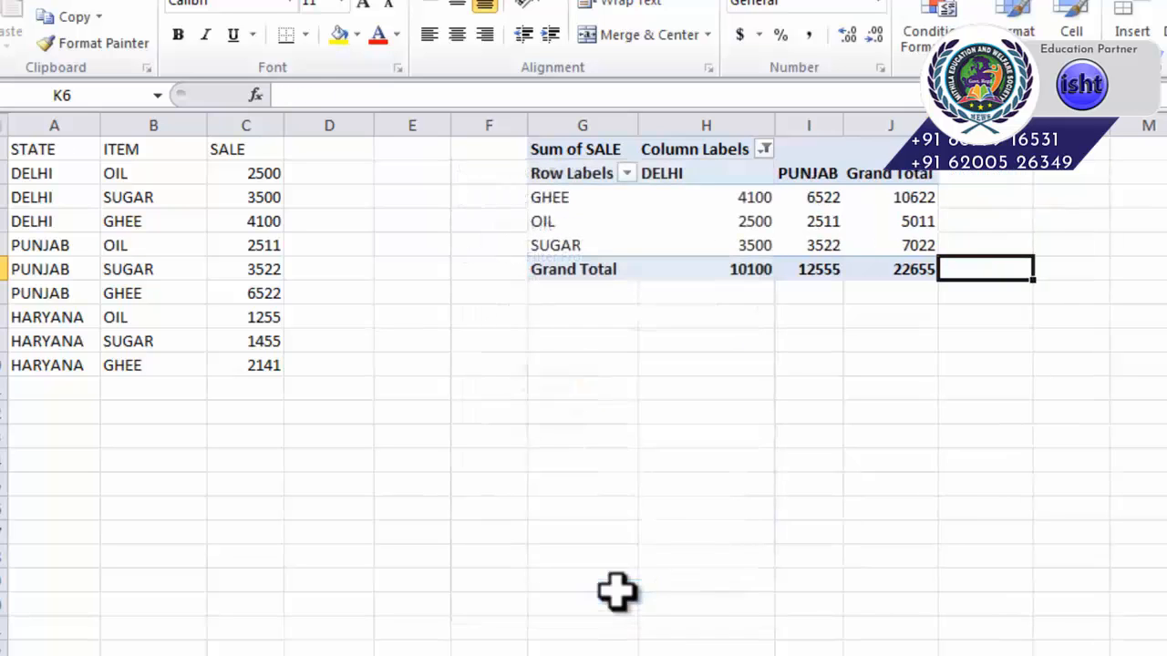
# - Review the filtered pivot table's item figures and grand totals for DELHI and PUNJAB
pyautogui.moveTo(711, 195); pyautogui.dragTo(826, 245)
pyautogui.moveTo(912, 210); pyautogui.dragTo(704, 262)
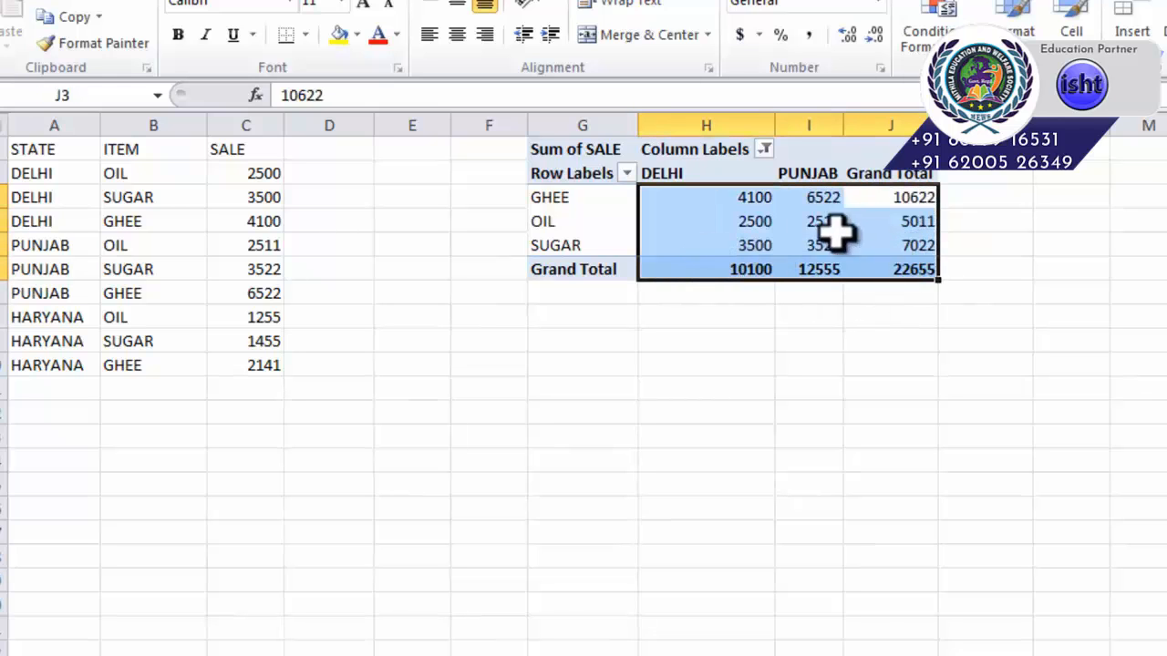
pyautogui.moveTo(602, 201); pyautogui.dragTo(884, 266)
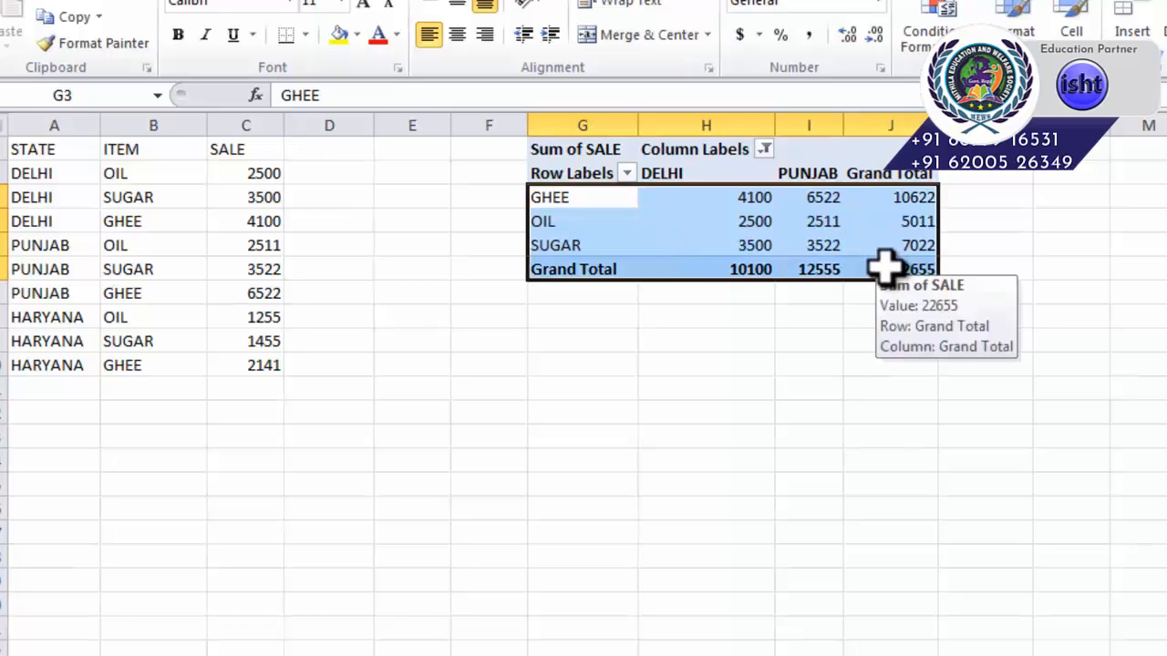
pyautogui.click(583, 149)
pyautogui.click(684, 387)
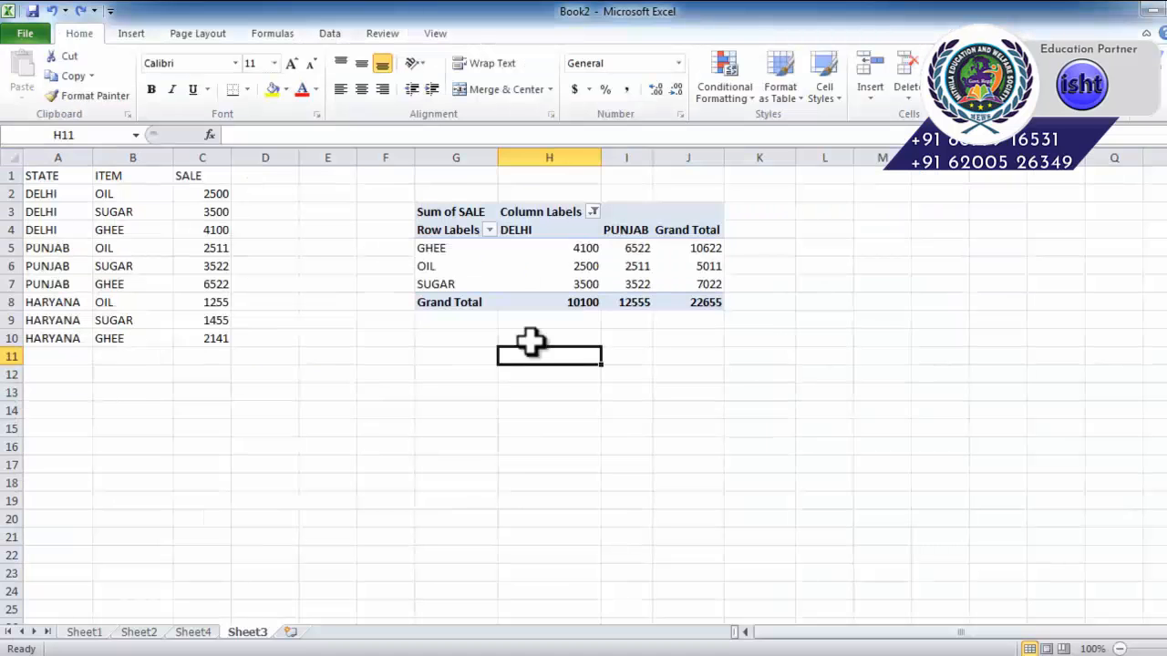
# - Select the OIL value for DELHI in the pivot table and look through the PivotTable option and design commands
pyautogui.click(550, 259)
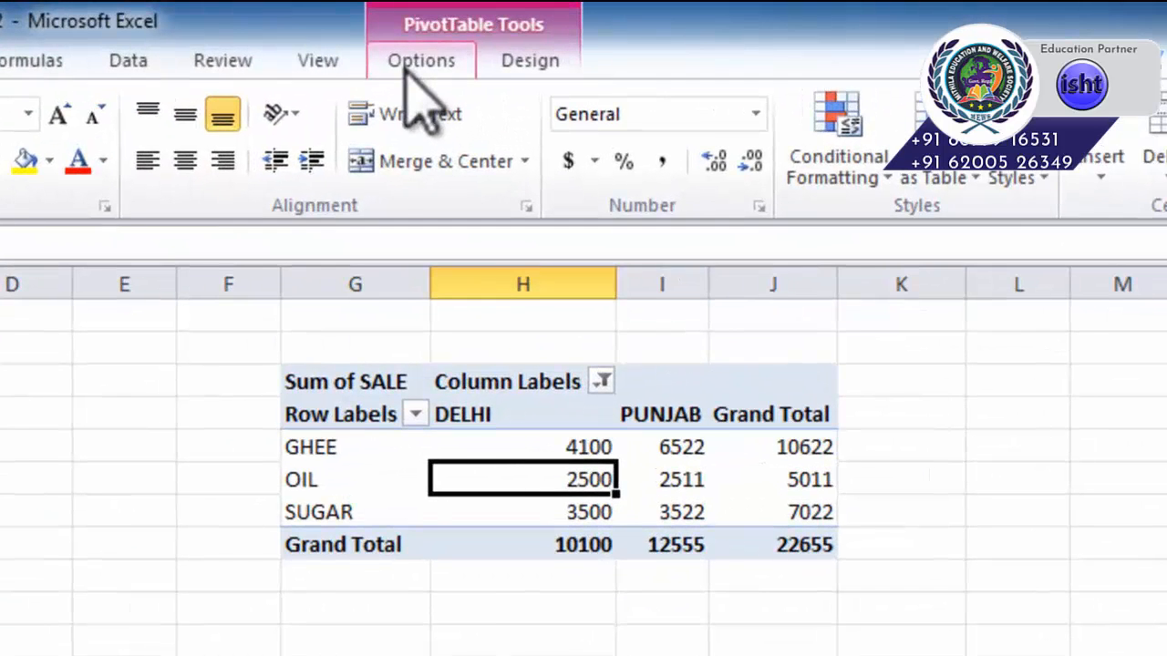
pyautogui.click(407, 69)
pyautogui.click(523, 68)
pyautogui.click(419, 62)
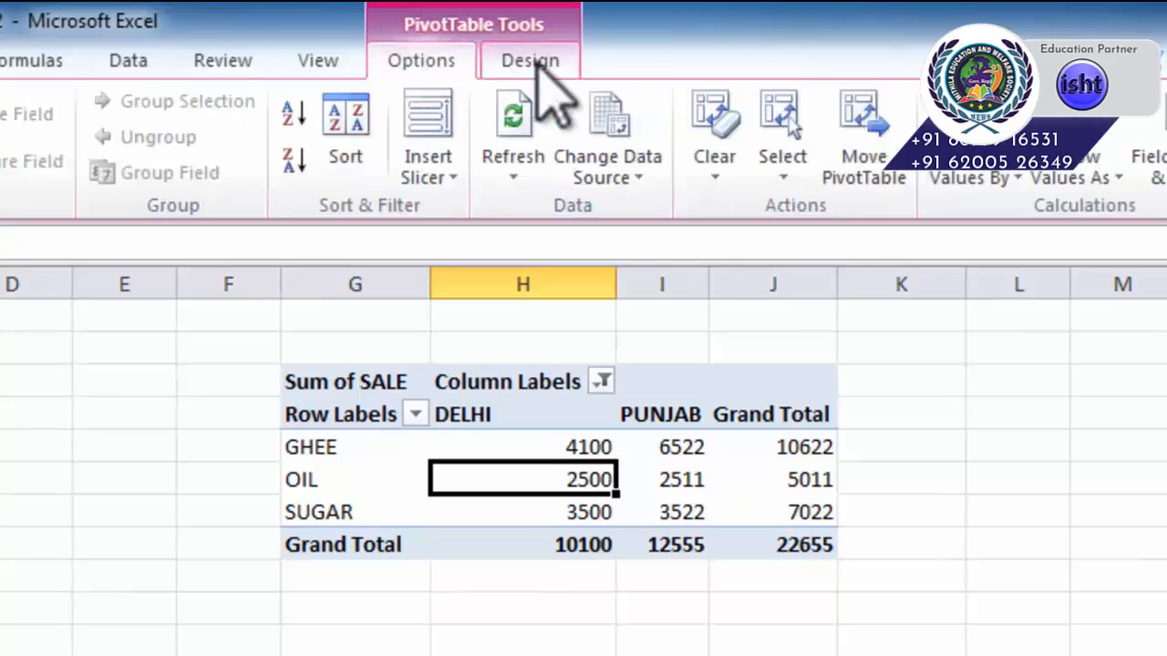
pyautogui.click(538, 66)
pyautogui.click(438, 64)
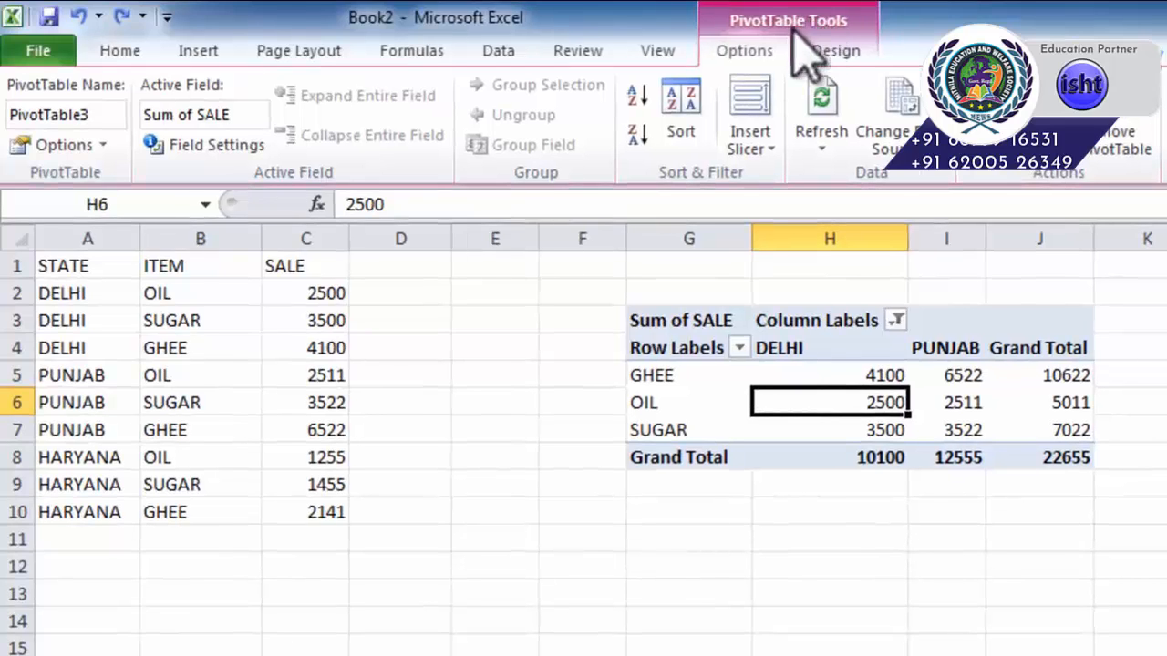
# - Rename the PivotTable to MY TABLE
pyautogui.click(97, 113)
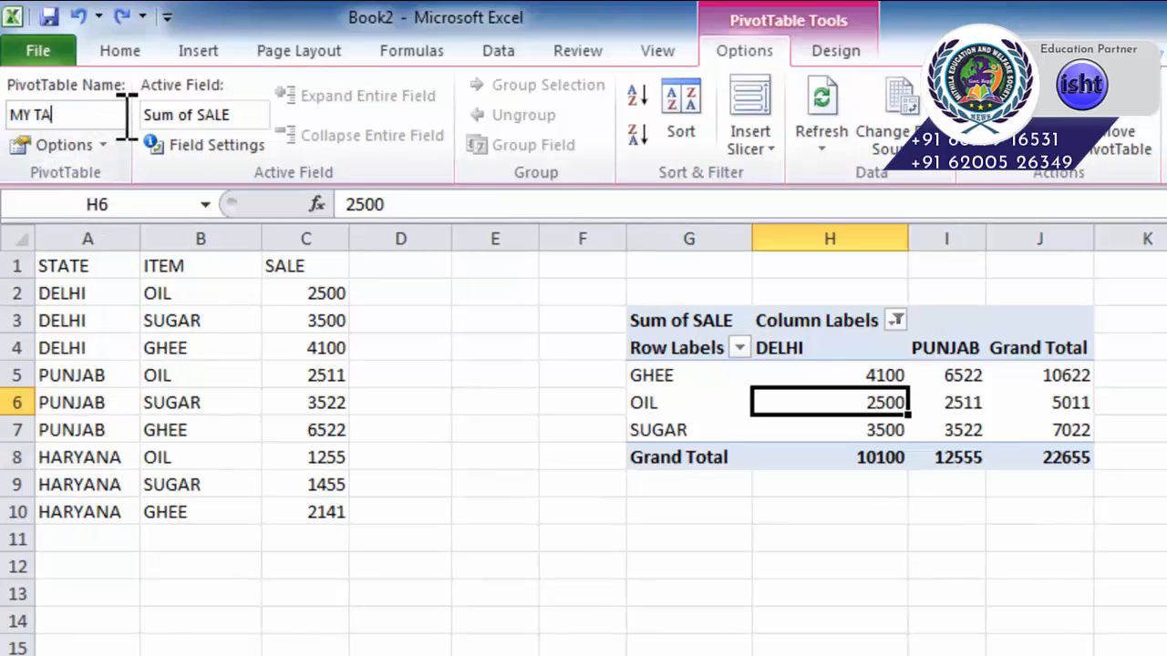
pyautogui.click(709, 326)
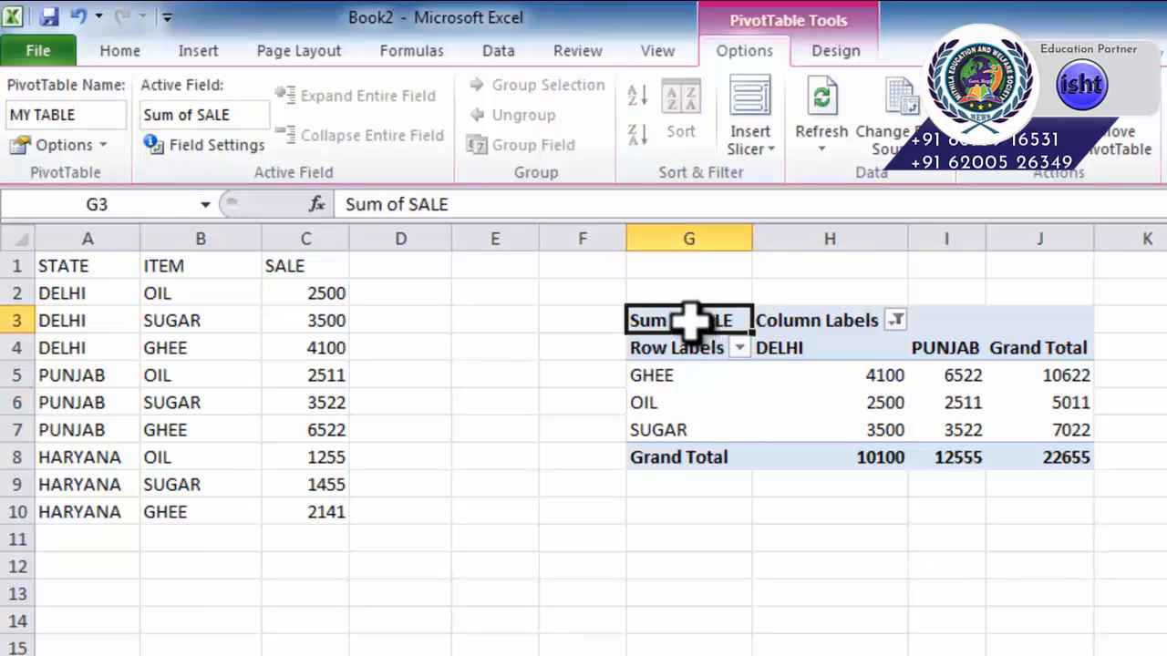
pyautogui.click(698, 432)
# - Rename the pivot table's Sum of SALE value field to TOTAL SALE
pyautogui.click(691, 321)
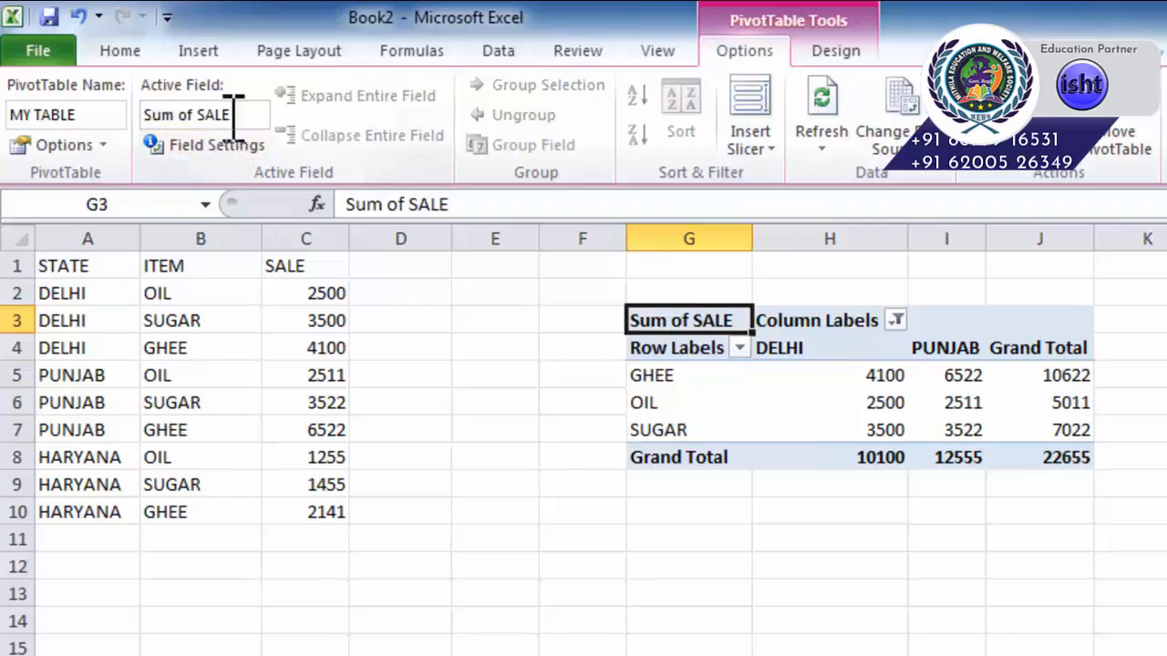
pyautogui.moveTo(257, 114); pyautogui.dragTo(146, 116)
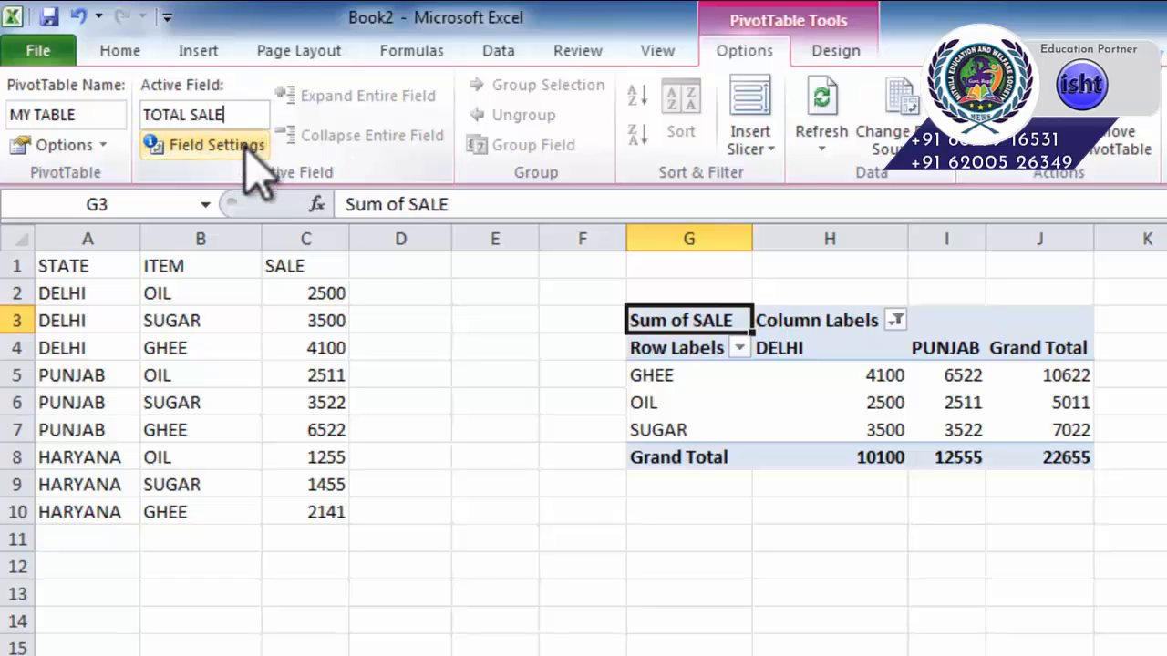
pyautogui.press('Return')
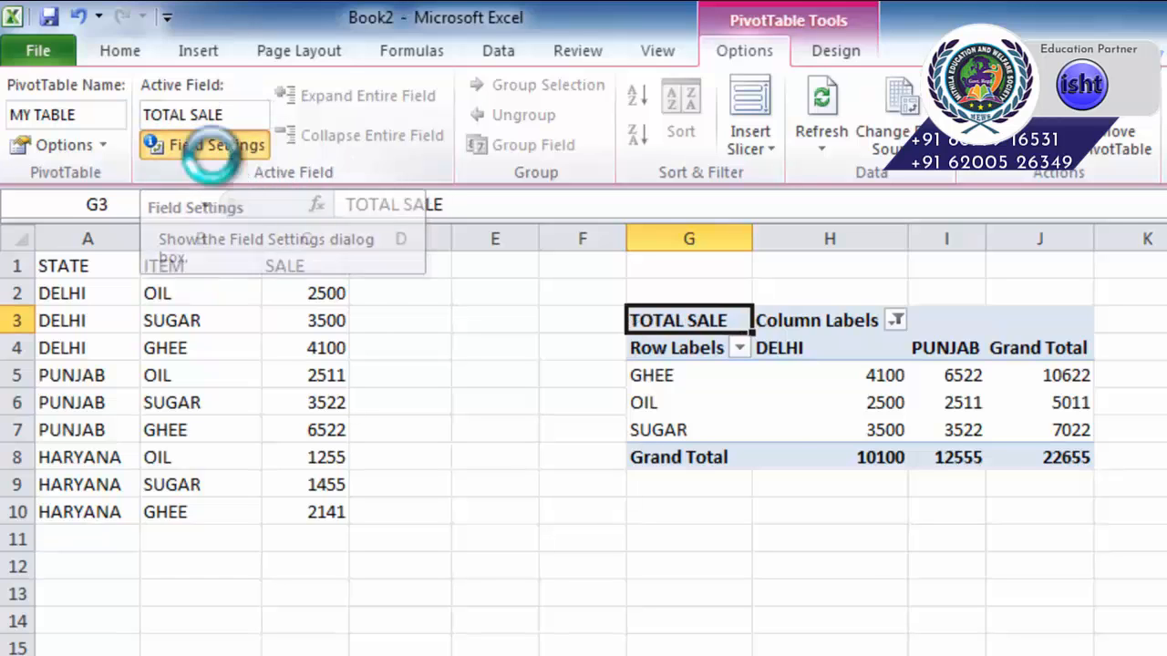
# - Try the Average, Max, Min and Sum calculations for the SALE value field and apply Average
pyautogui.click(210, 145)
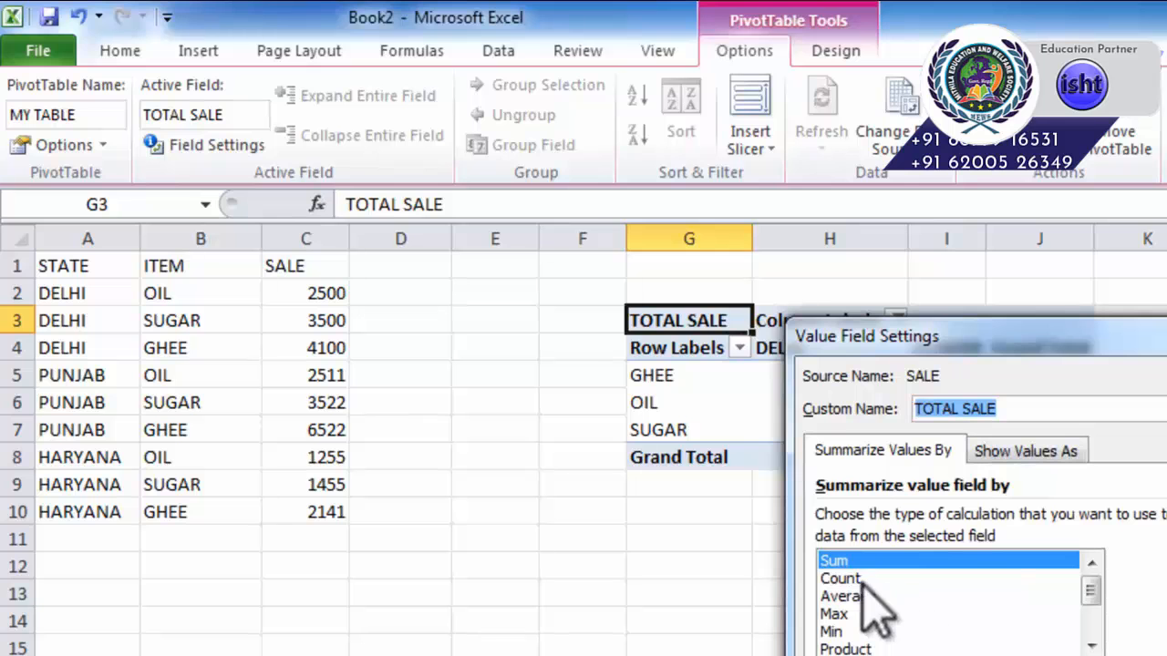
pyautogui.moveTo(883, 330); pyautogui.dragTo(433, 383)
pyautogui.moveTo(387, 347); pyautogui.dragTo(294, 270)
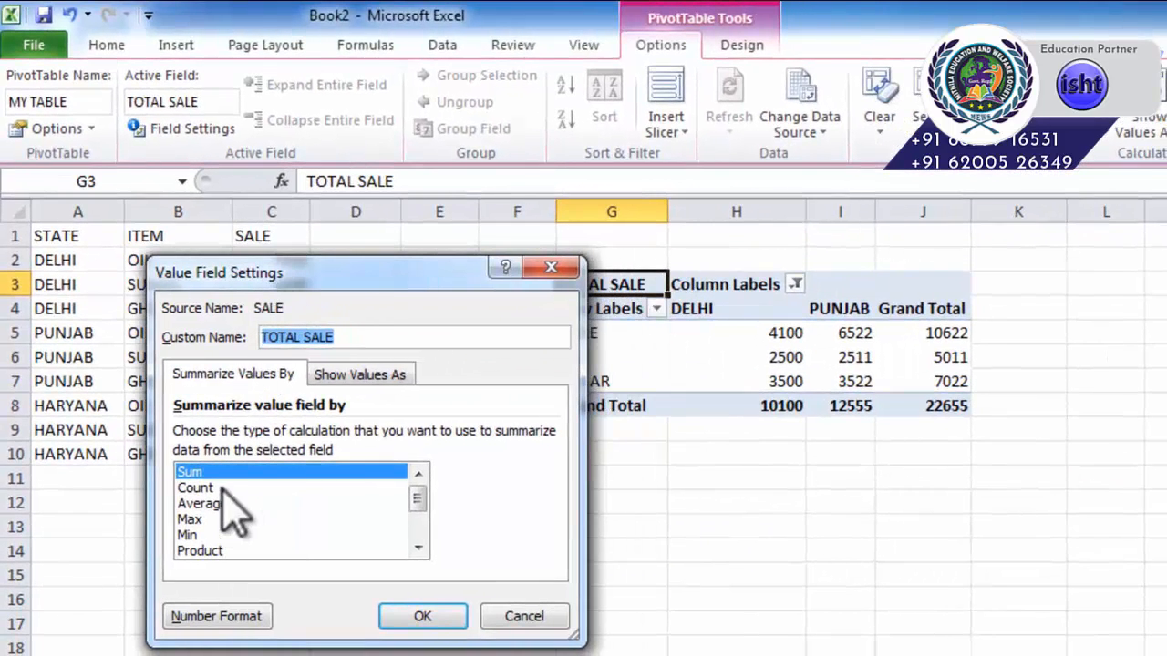
pyautogui.click(216, 504)
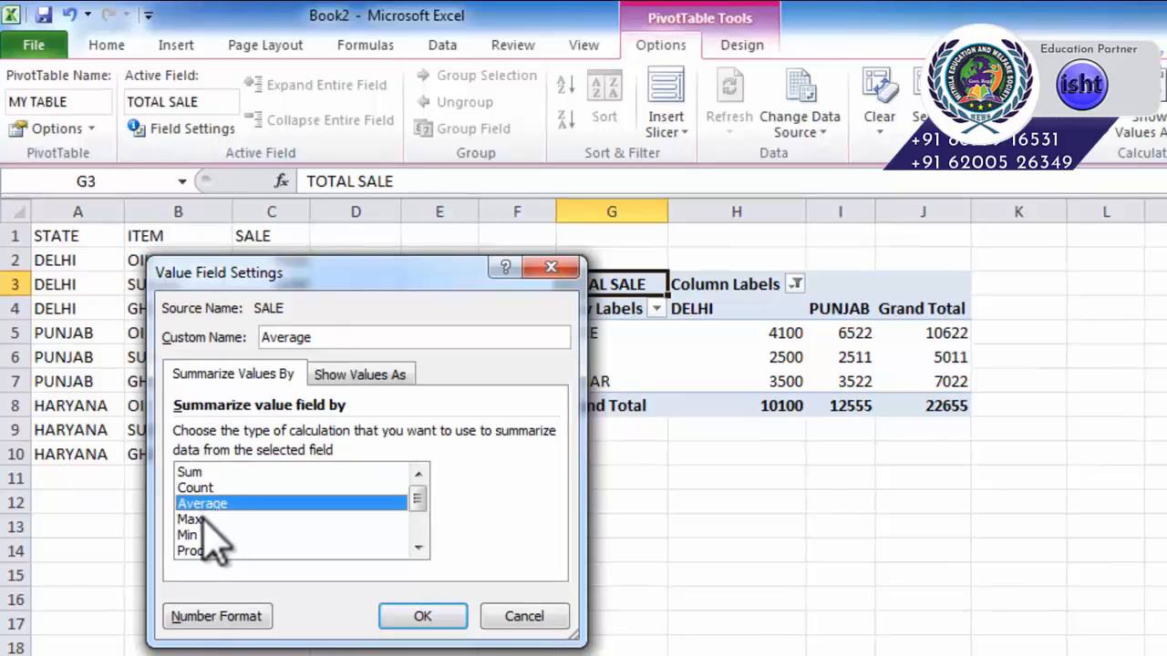
pyautogui.click(205, 520)
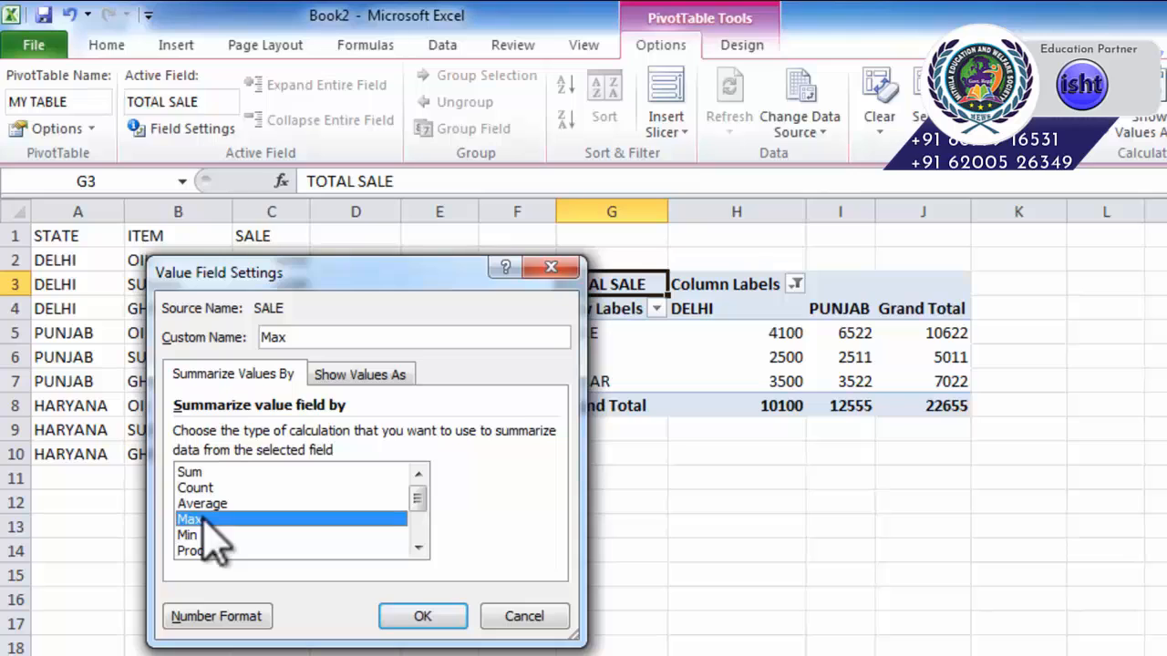
pyautogui.click(204, 535)
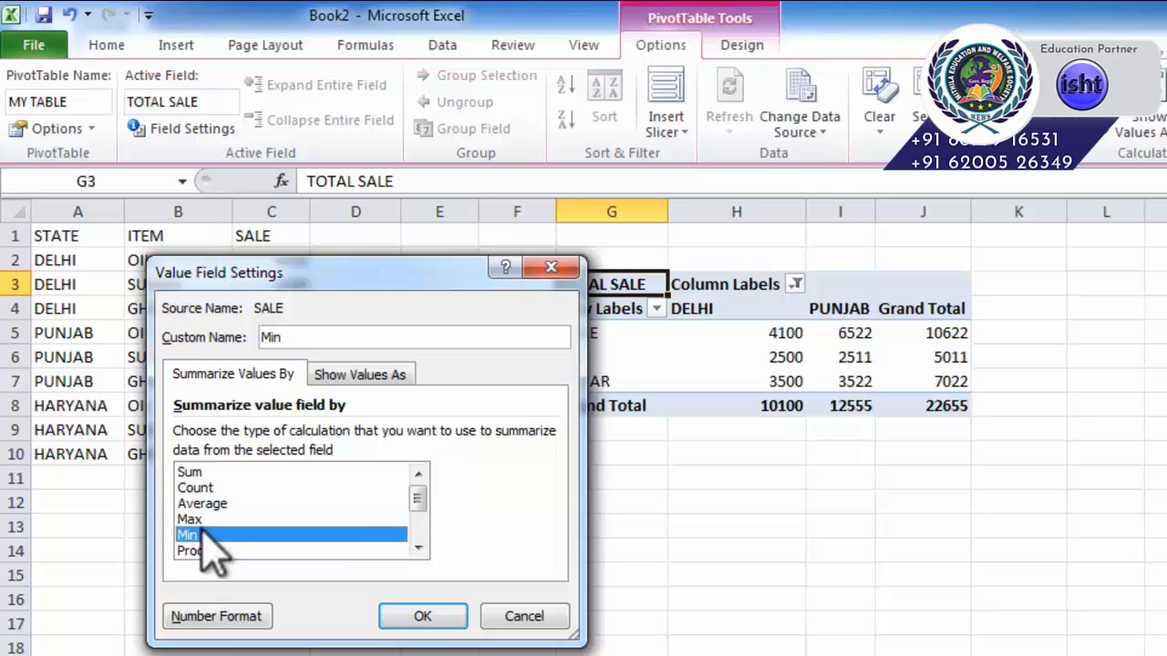
pyautogui.click(211, 473)
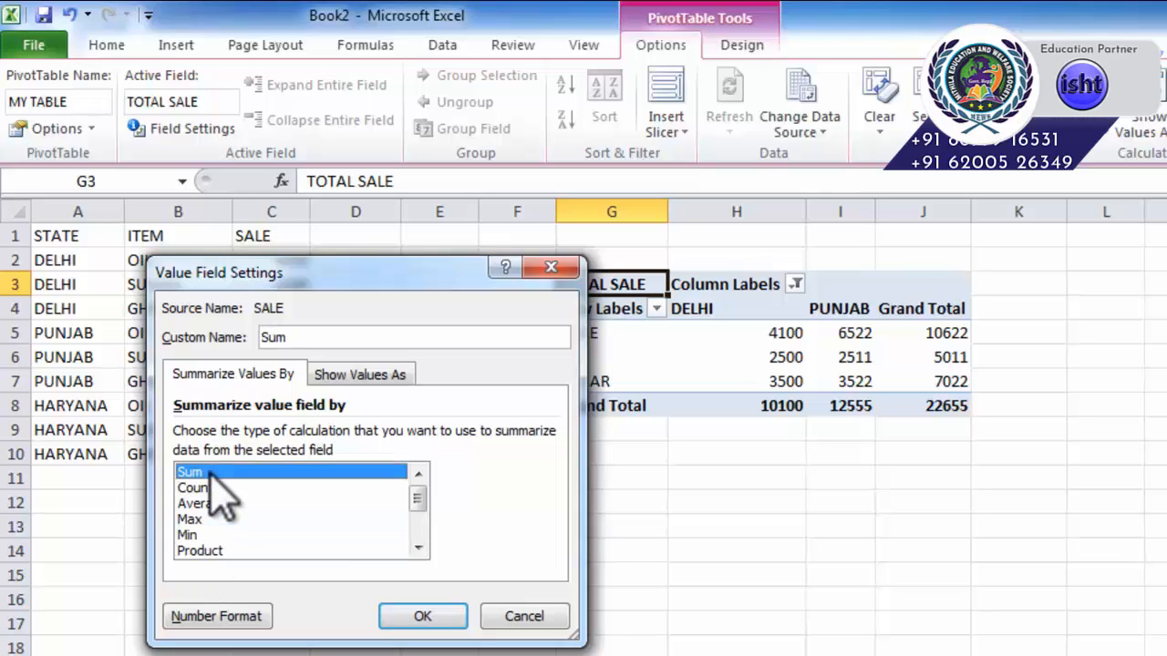
pyautogui.click(221, 503)
pyautogui.click(424, 616)
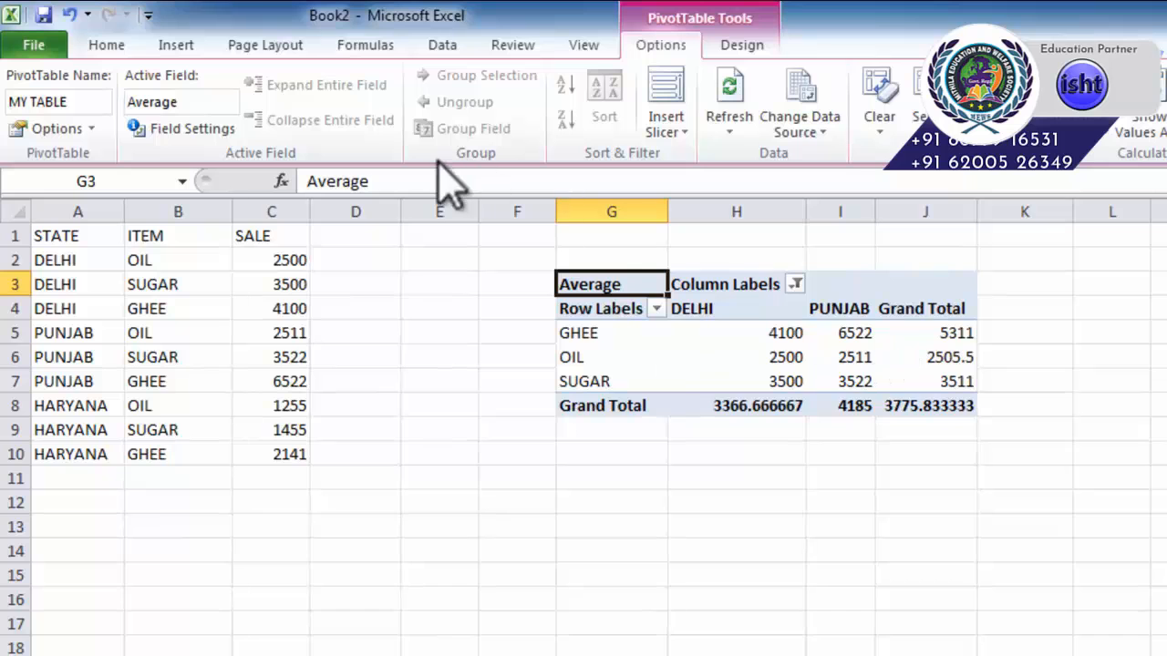
# - Summarize the SALE value field by Sum again and name the field TOTAL SALE
pyautogui.click(153, 129)
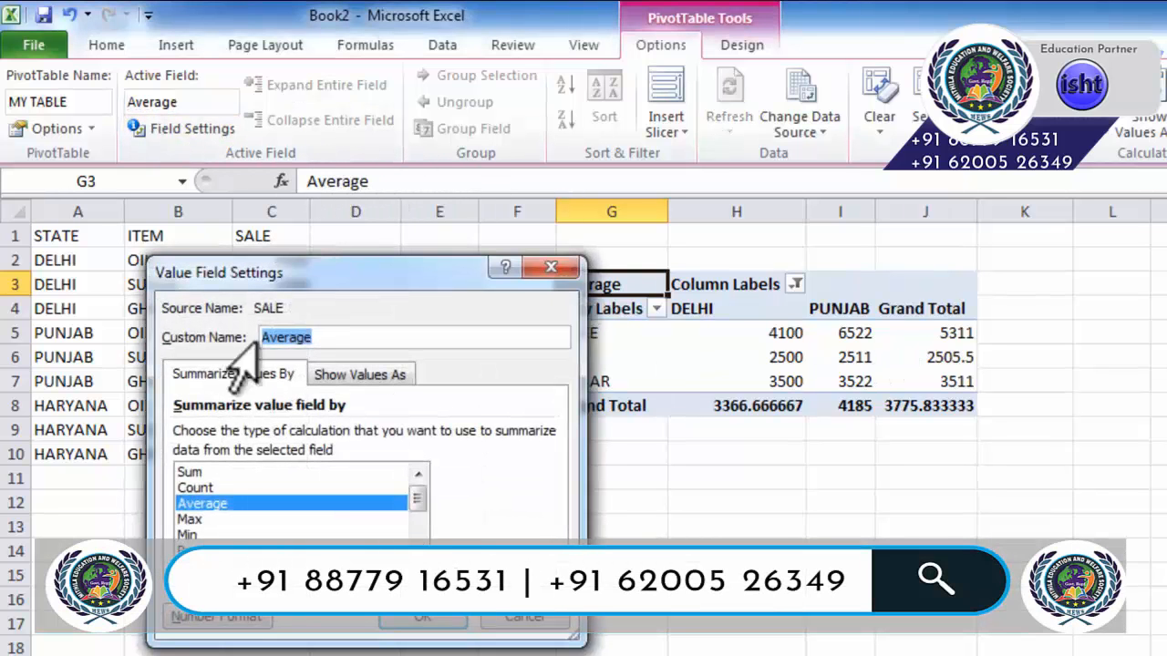
pyautogui.click(197, 472)
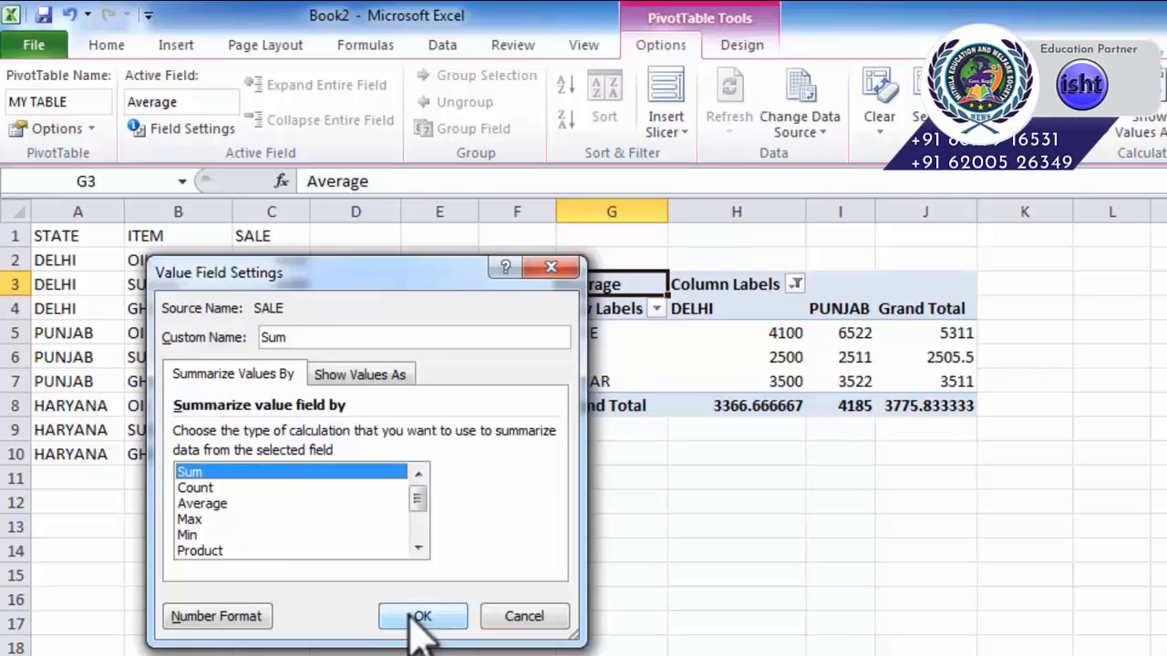
pyautogui.click(419, 618)
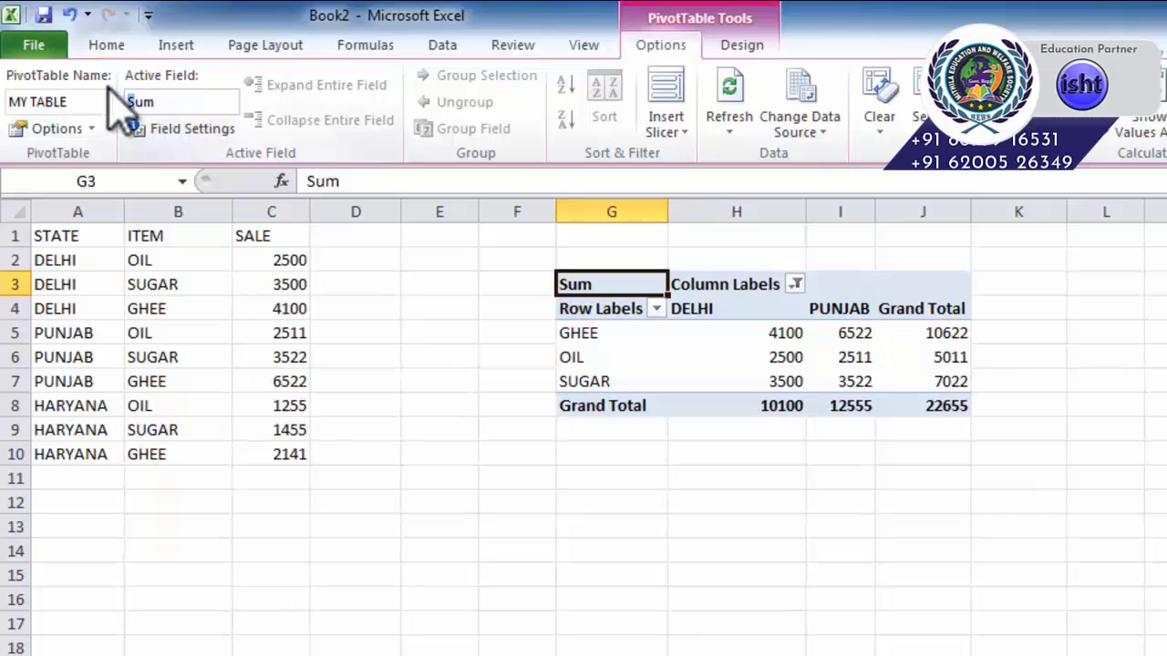
pyautogui.click(176, 105)
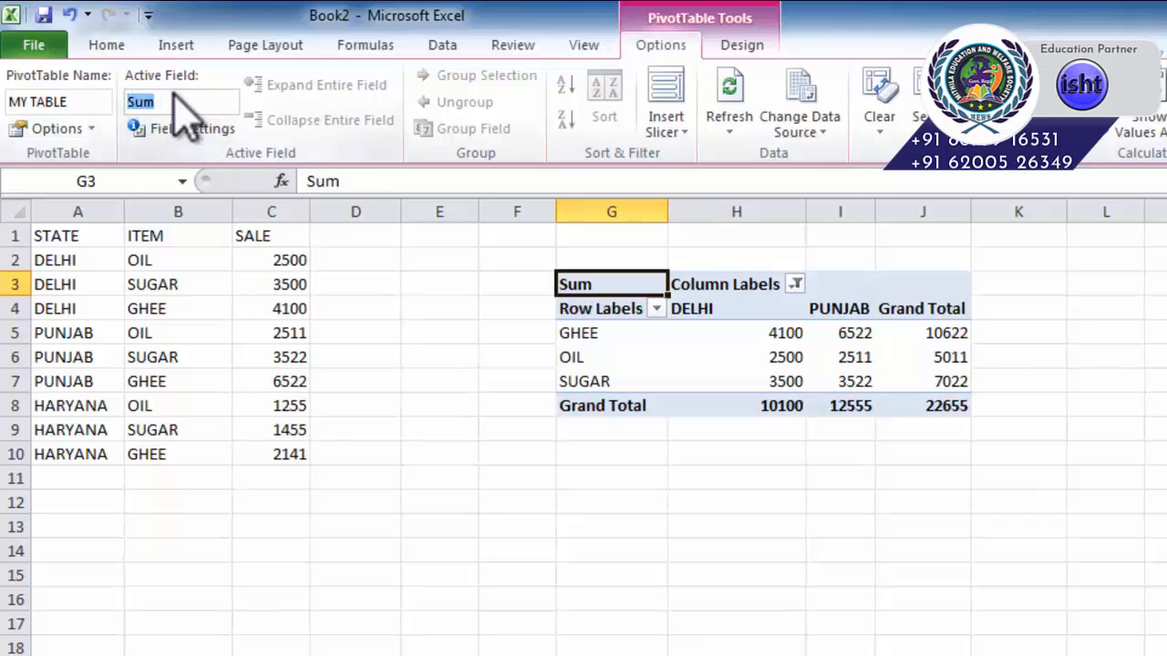
pyautogui.write('TOTAL SALE')
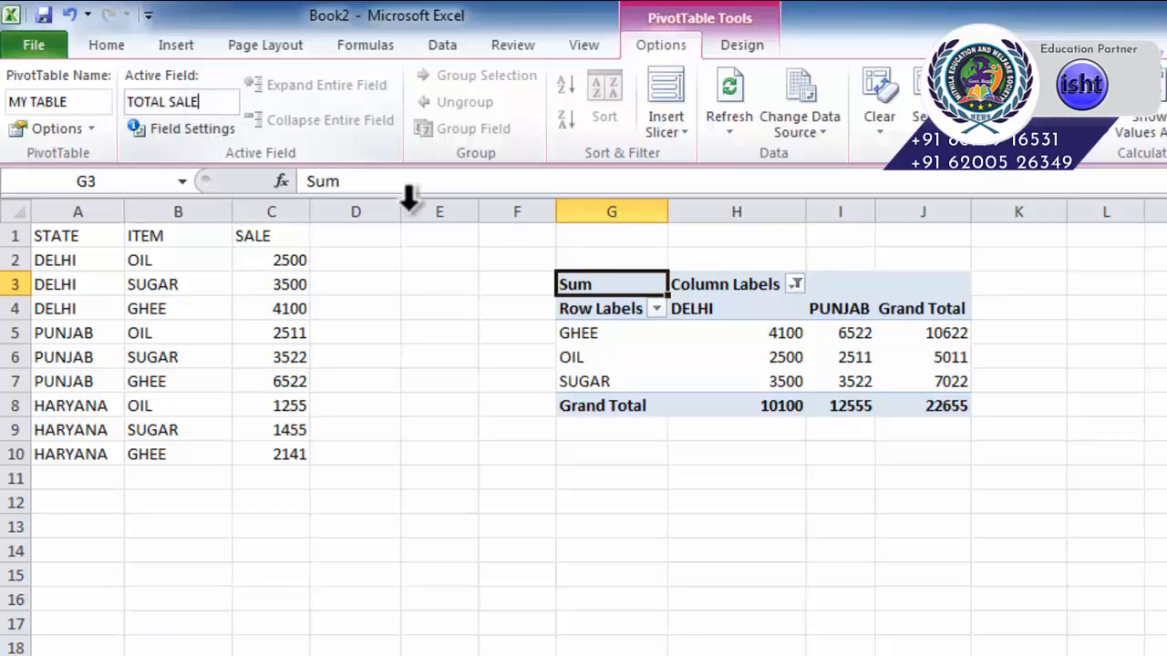
pyautogui.click(443, 381)
# - Move the STATE field from the pivot table's Column Labels area to the Report Filter area
pyautogui.click(675, 360)
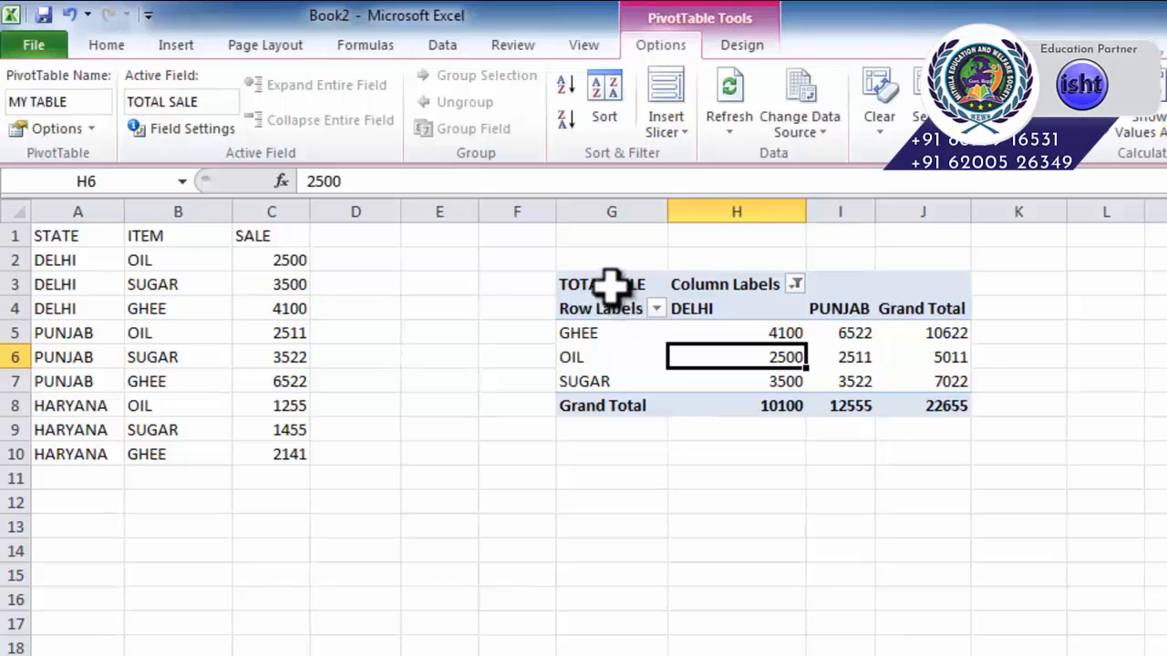
pyautogui.moveTo(610, 286); pyautogui.dragTo(898, 415)
pyautogui.click(751, 382)
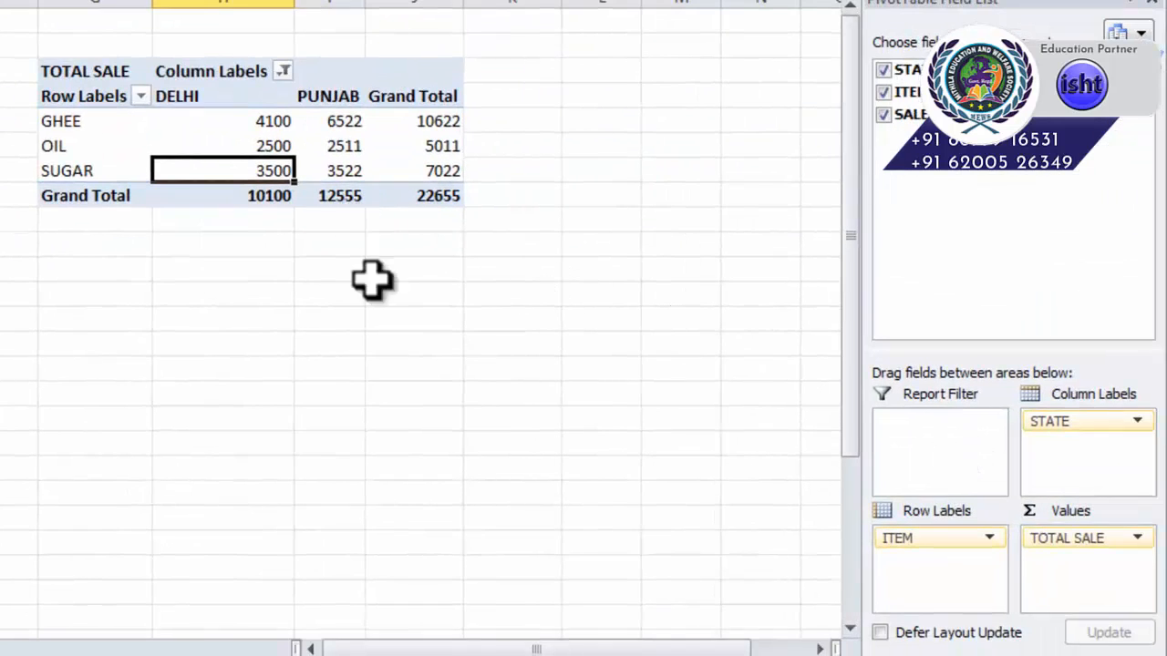
pyautogui.click(357, 211)
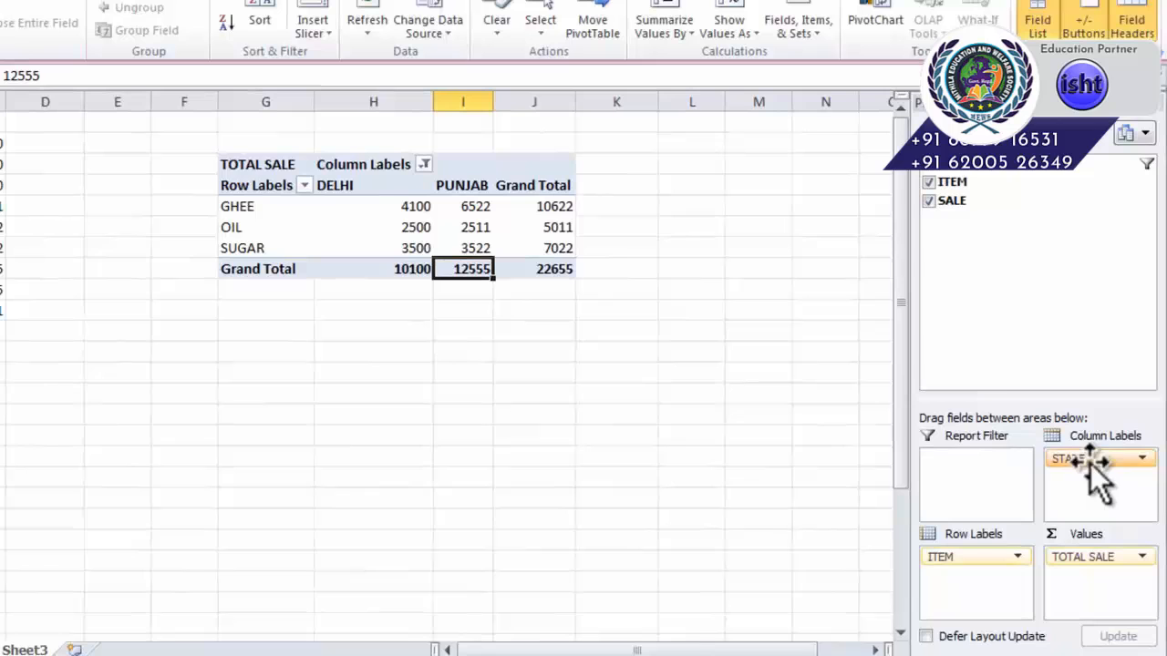
pyautogui.moveTo(1077, 425); pyautogui.dragTo(924, 438)
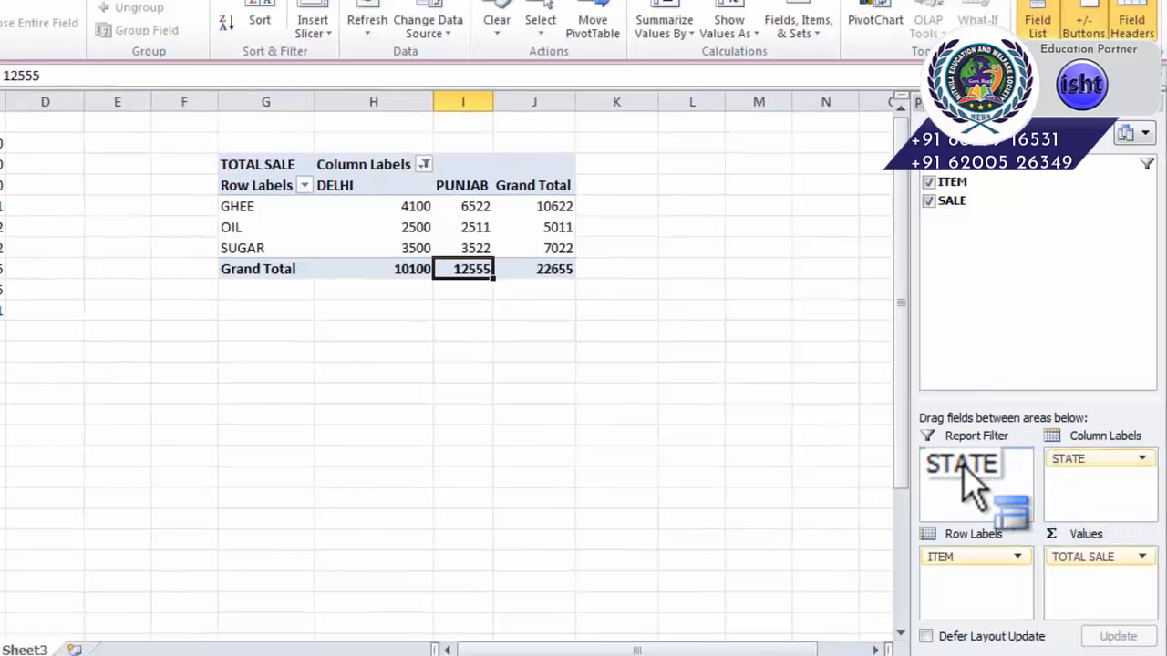
pyautogui.moveTo(964, 471); pyautogui.dragTo(964, 464)
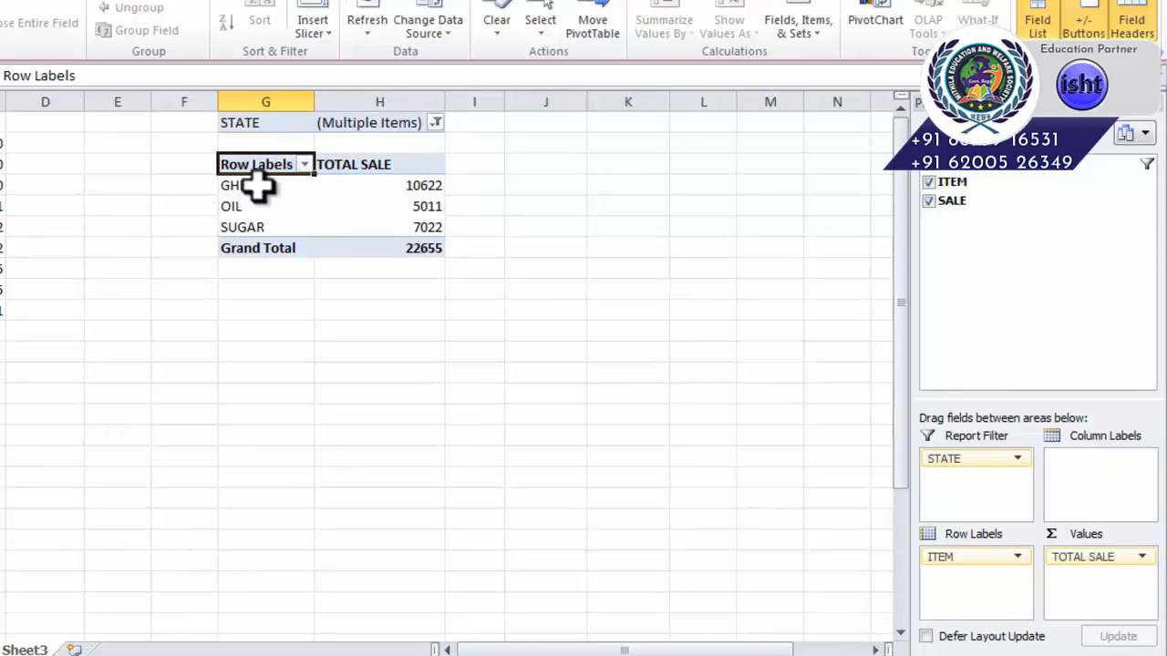
# - Check the row label filter options and include HARYANA again in the STATE report filter so all states are selected
pyautogui.click(304, 165)
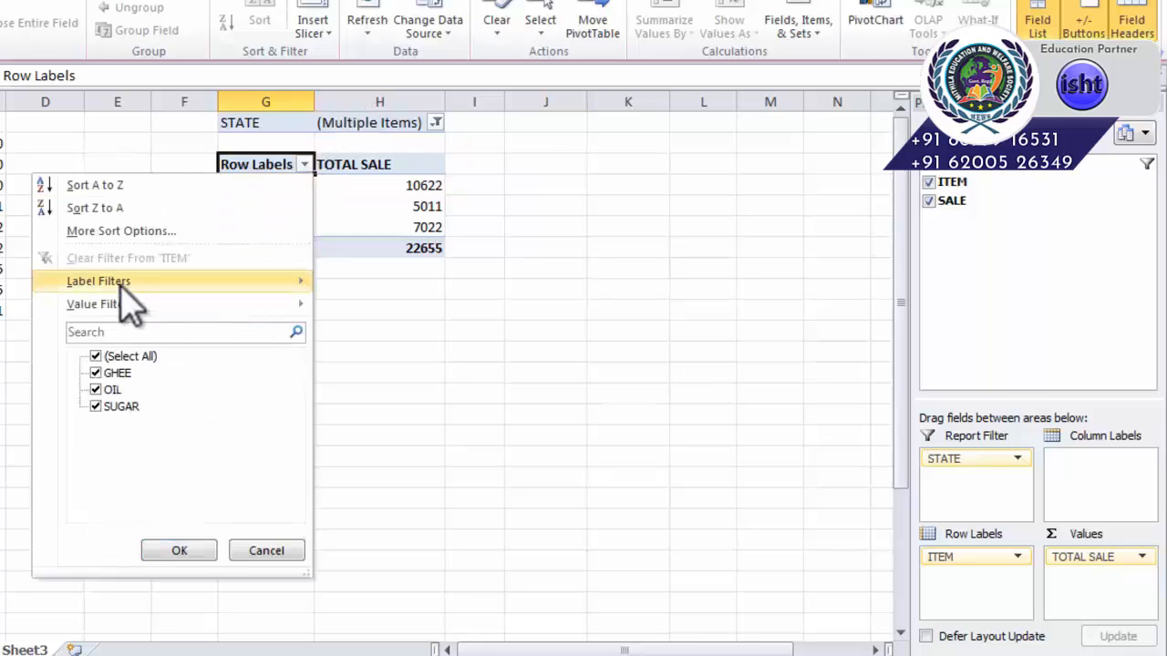
pyautogui.click(180, 552)
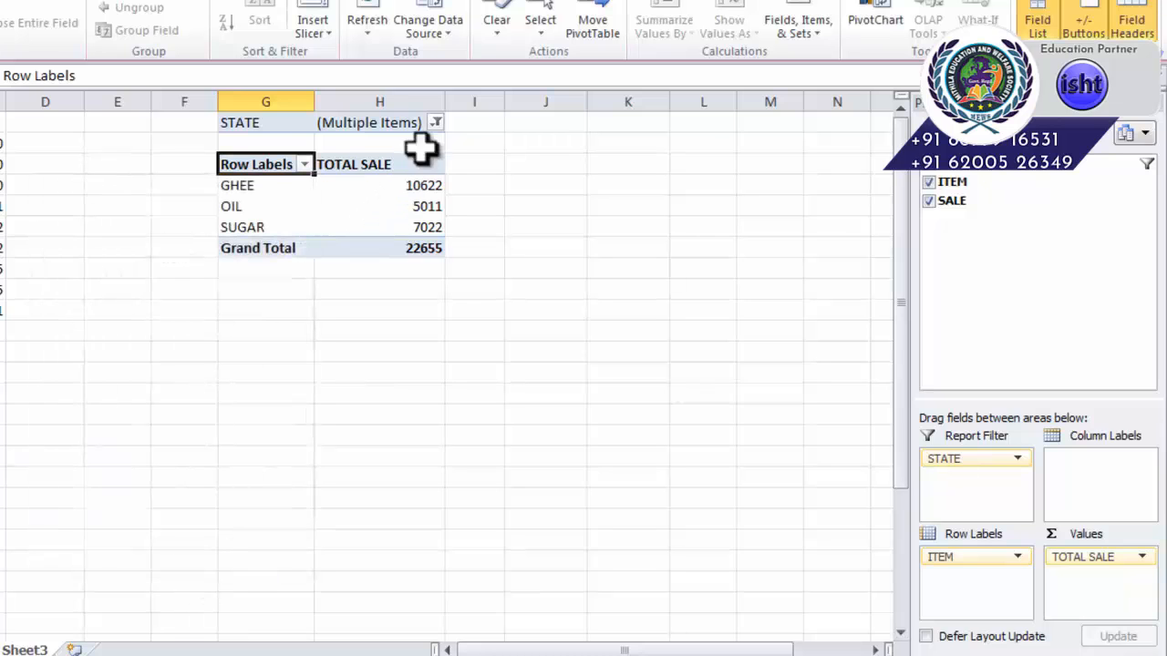
pyautogui.click(255, 124)
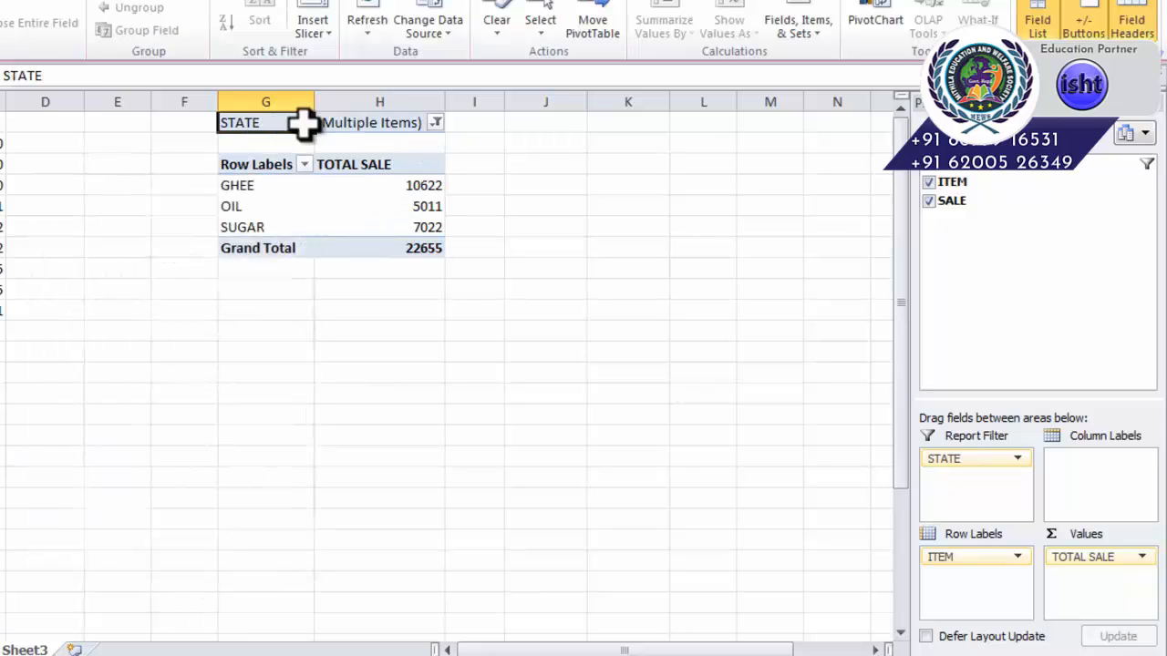
pyautogui.click(437, 123)
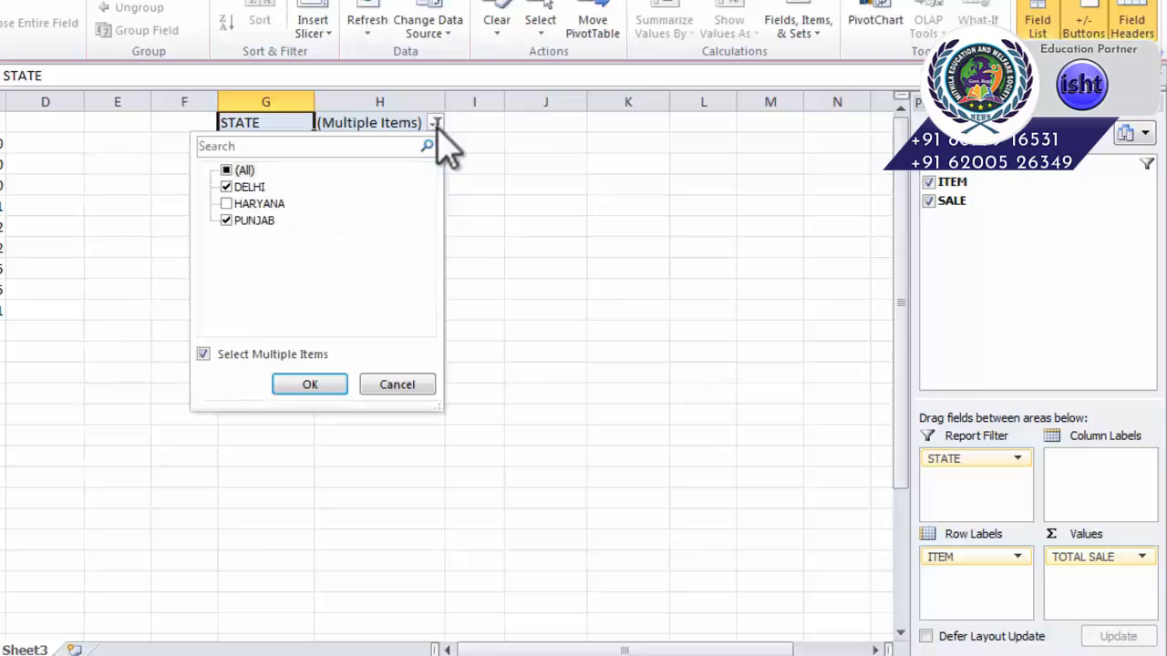
pyautogui.click(259, 203)
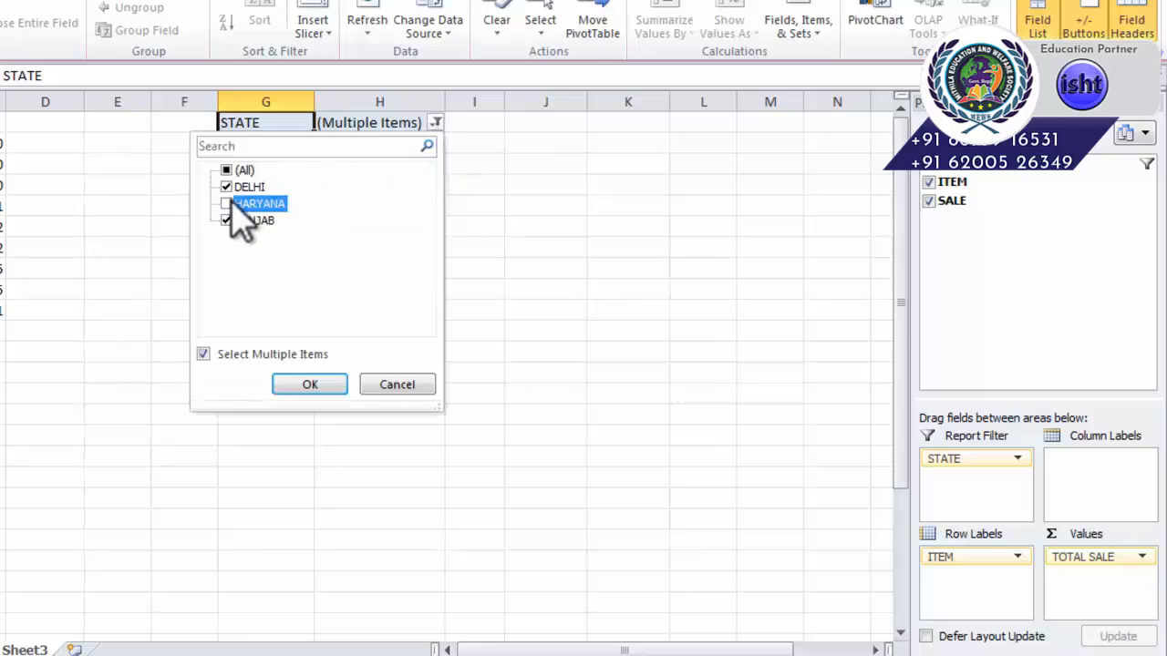
pyautogui.click(293, 383)
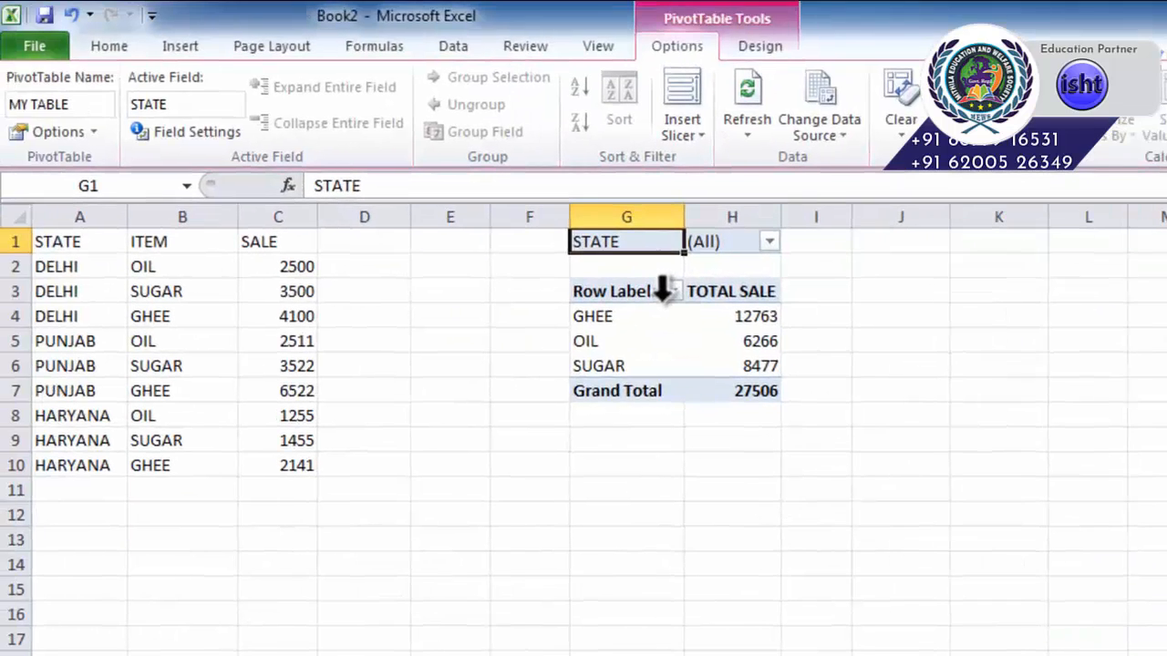
# - Expand the pivot table's ITEM field with STATE as its detail and review the state figures under GHEE and OIL
pyautogui.click(308, 169)
pyautogui.click(330, 207)
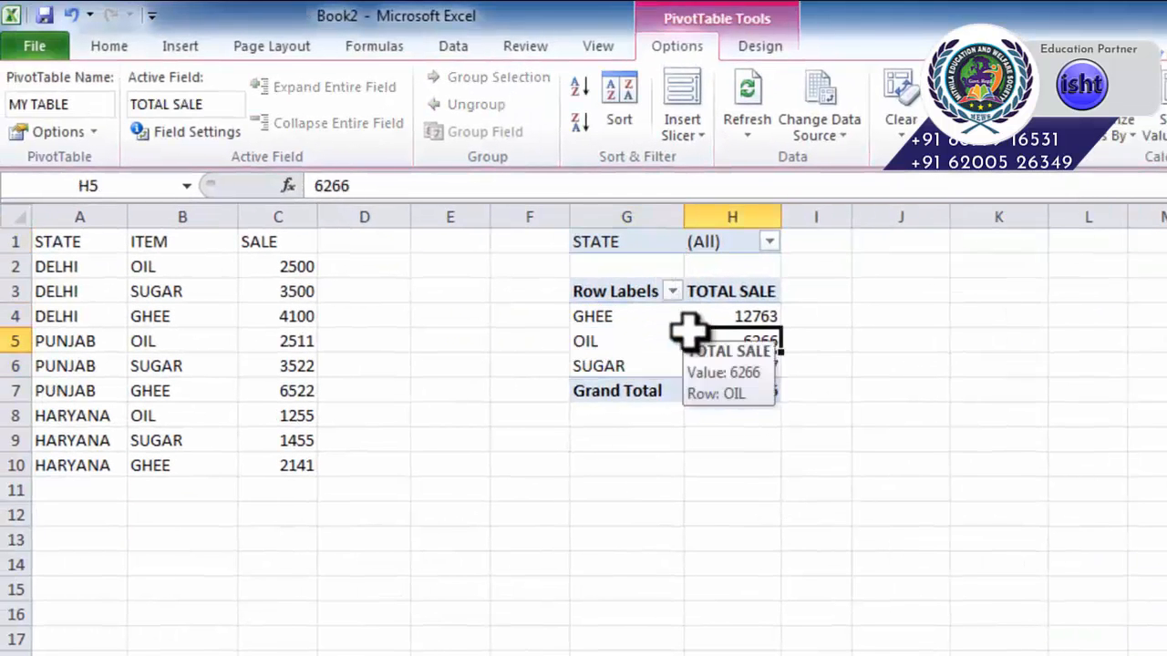
pyautogui.moveTo(629, 316); pyautogui.dragTo(716, 362)
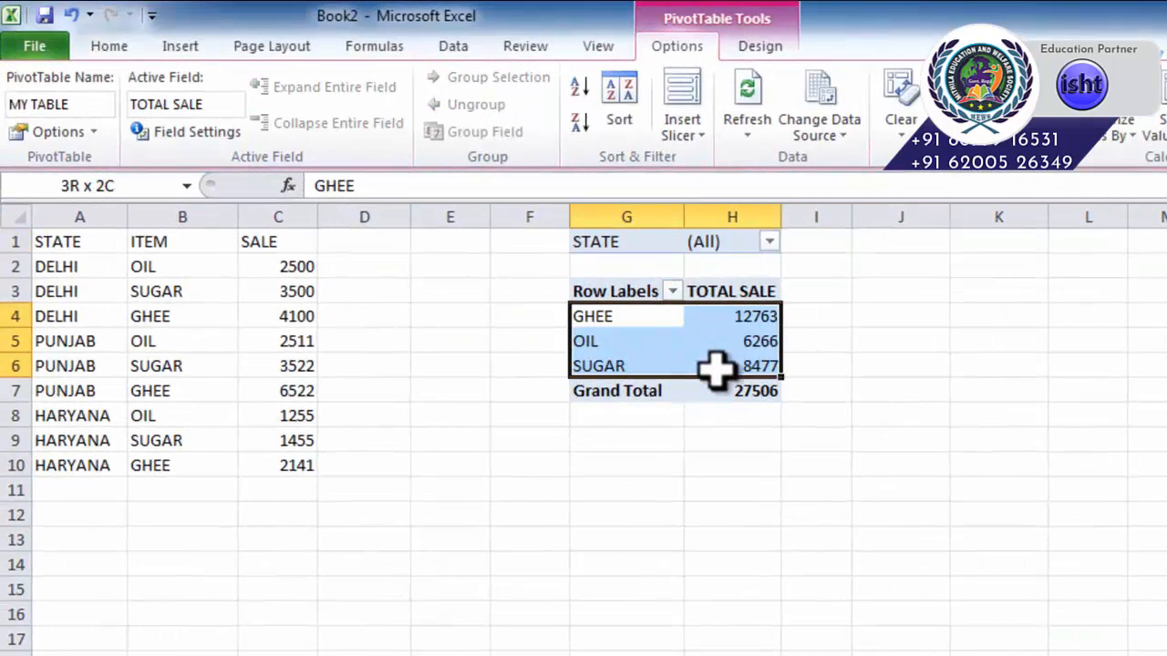
pyautogui.click(649, 343)
pyautogui.click(631, 315)
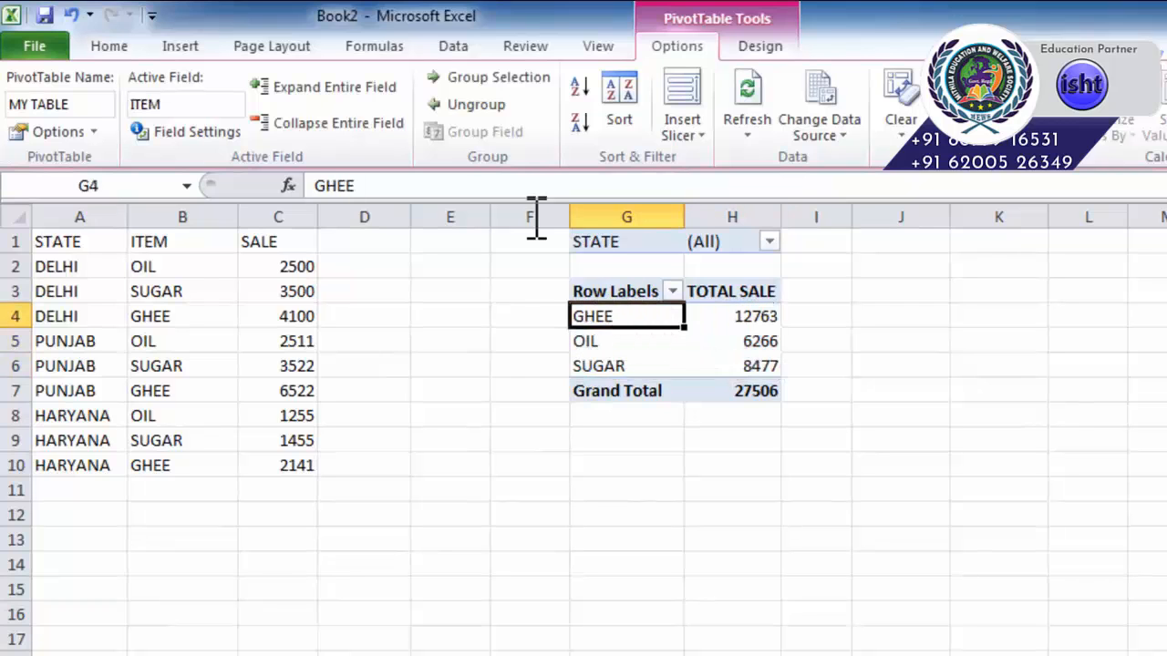
pyautogui.click(319, 91)
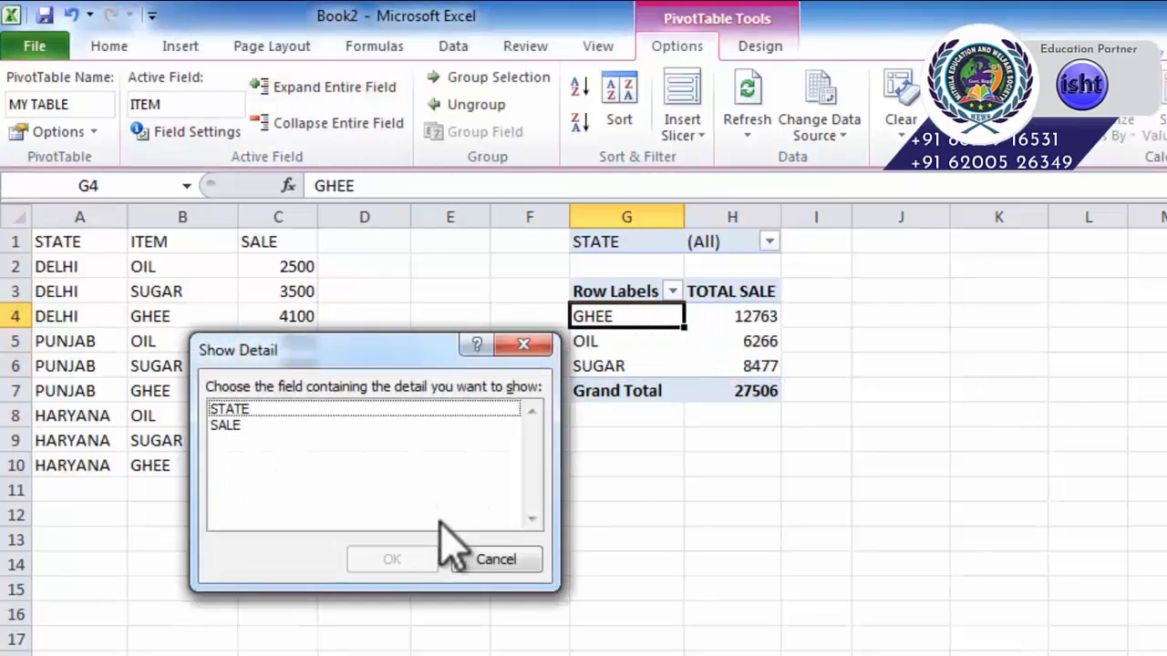
pyautogui.click(247, 410)
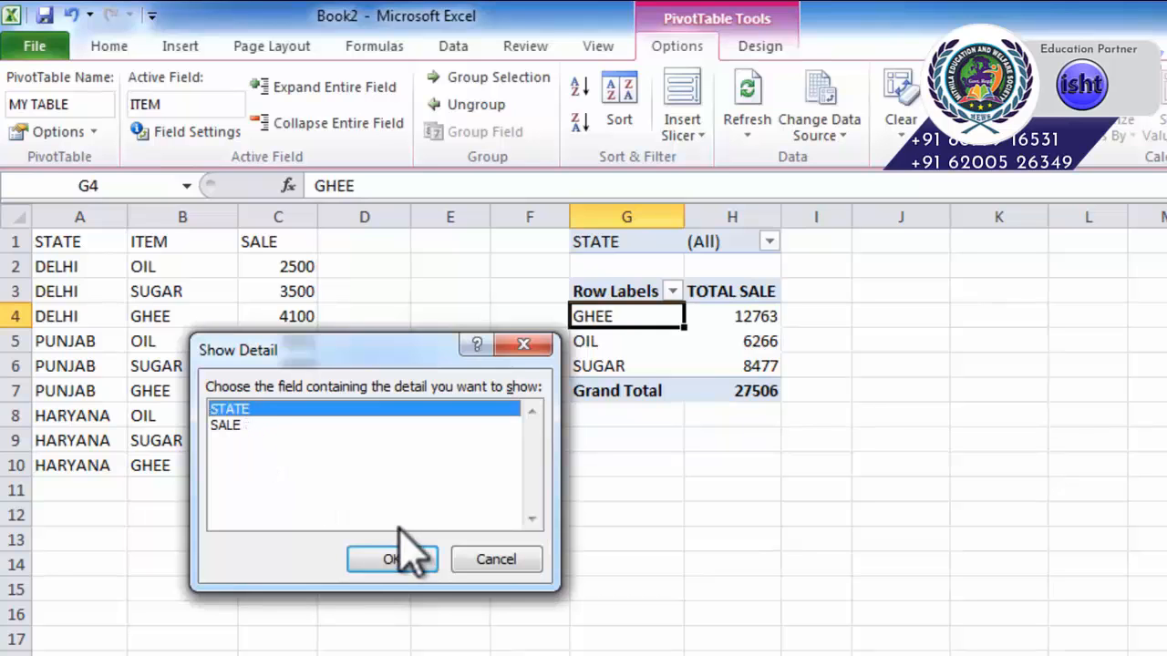
pyautogui.click(406, 551)
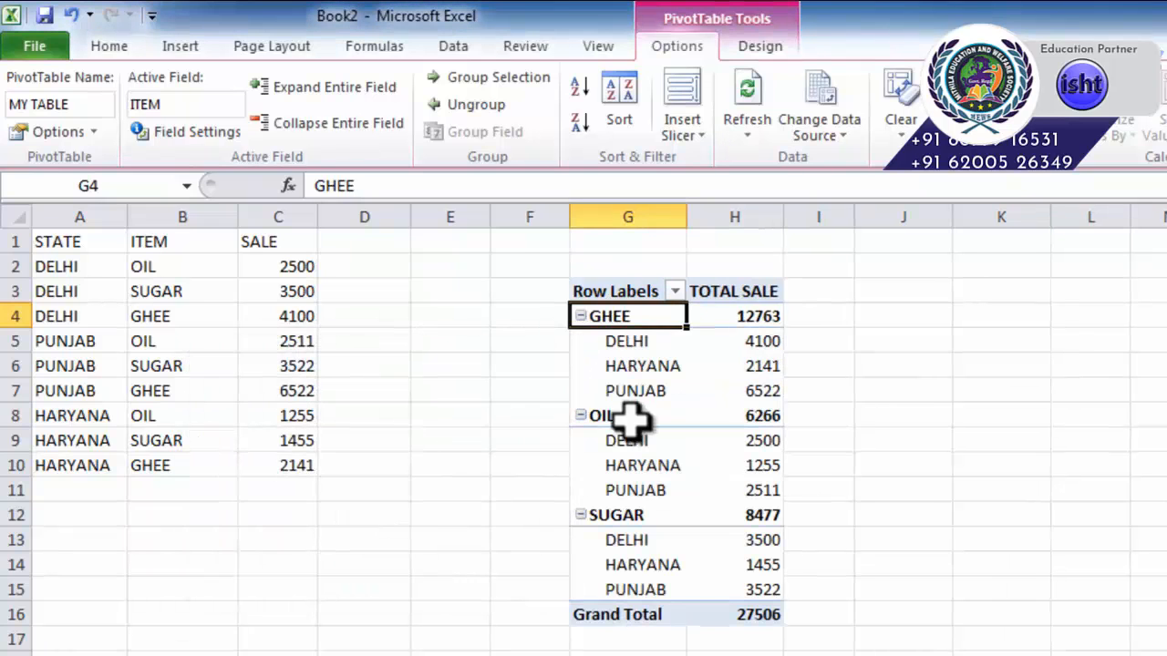
pyautogui.moveTo(625, 344); pyautogui.dragTo(756, 390)
pyautogui.moveTo(627, 440); pyautogui.dragTo(736, 489)
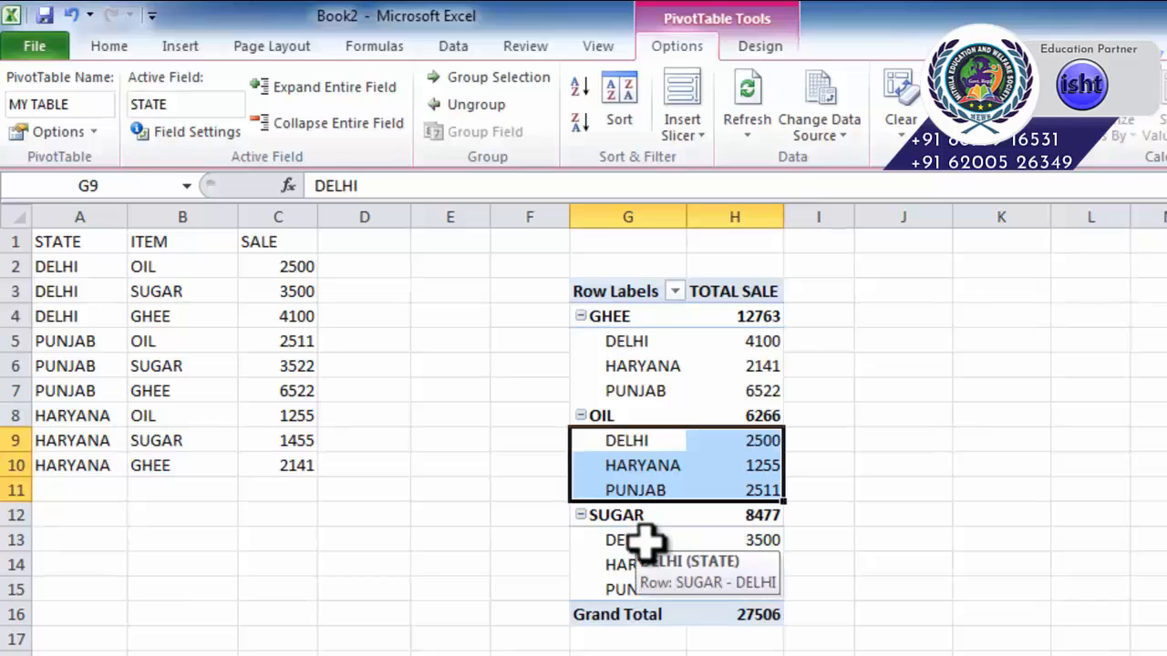
# - Review the state figures under SUGAR and collapse the pivot table's entire ITEM field to its item totals
pyautogui.moveTo(643, 541); pyautogui.dragTo(703, 579)
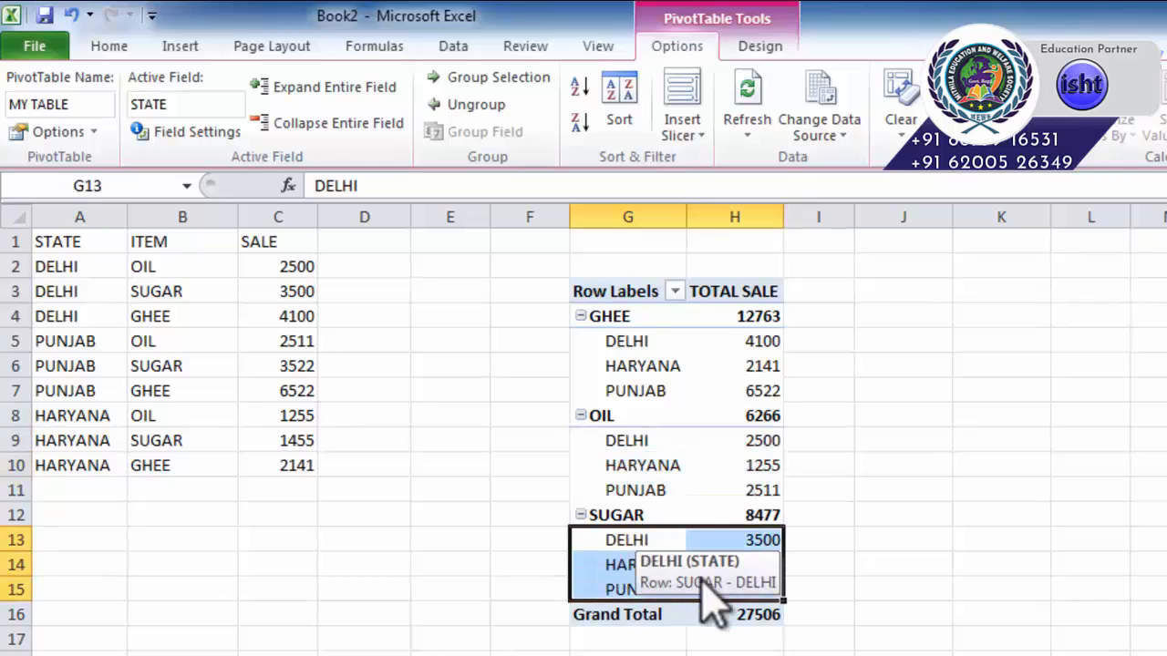
pyautogui.click(334, 126)
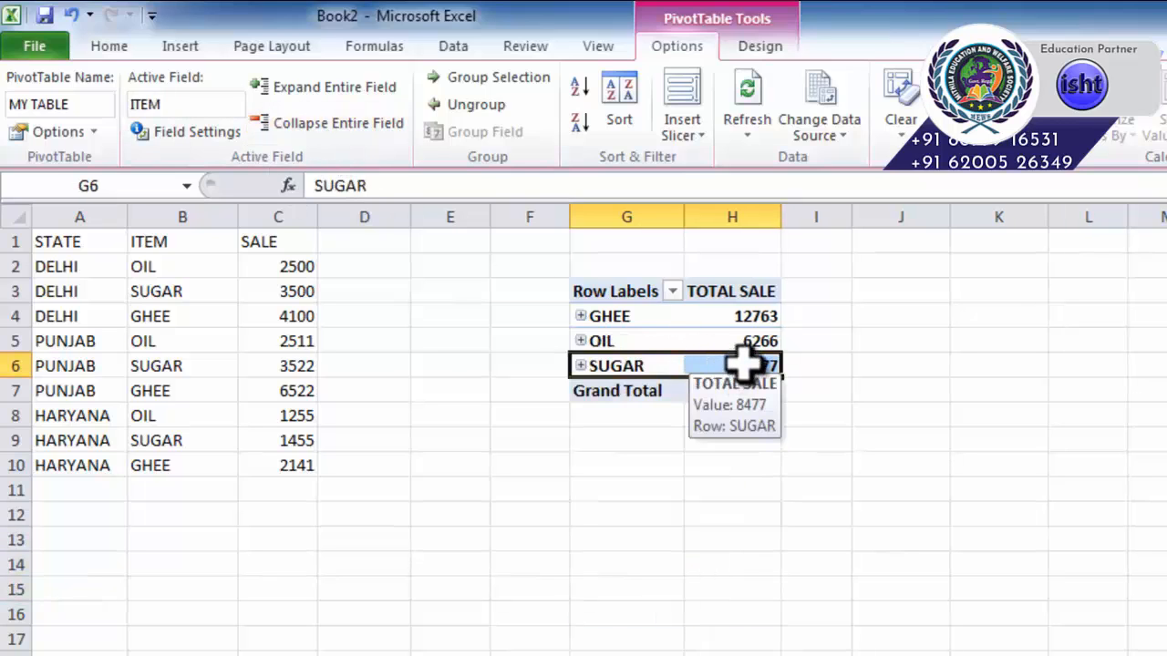
pyautogui.hotkey('ctrl', 'z')
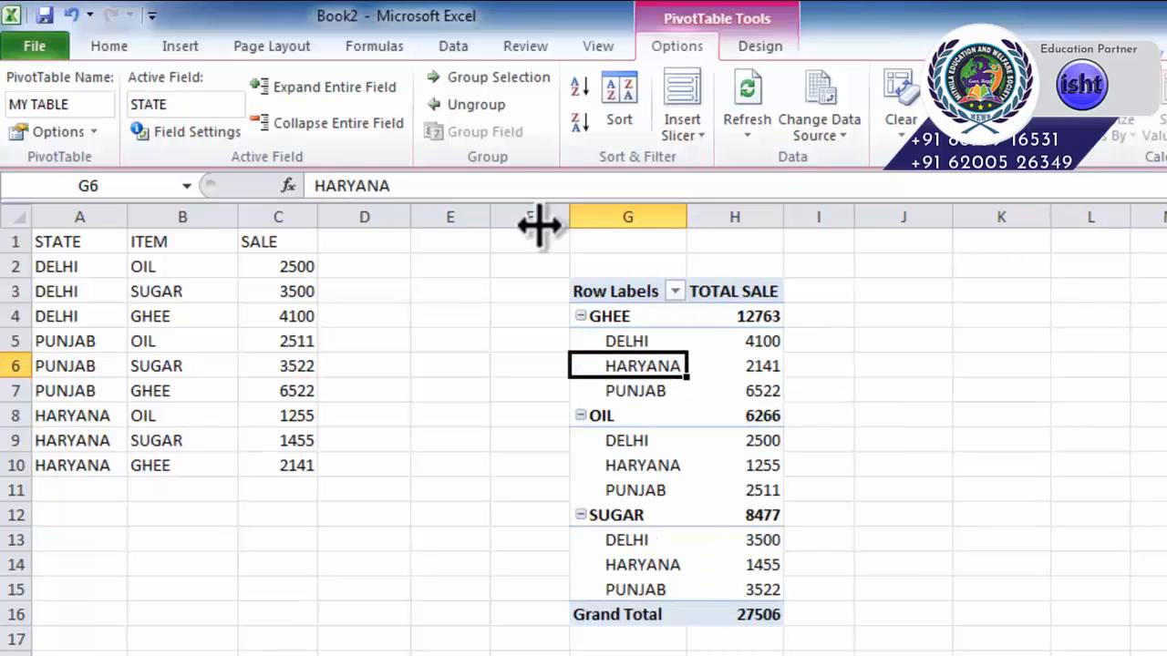
pyautogui.click(334, 127)
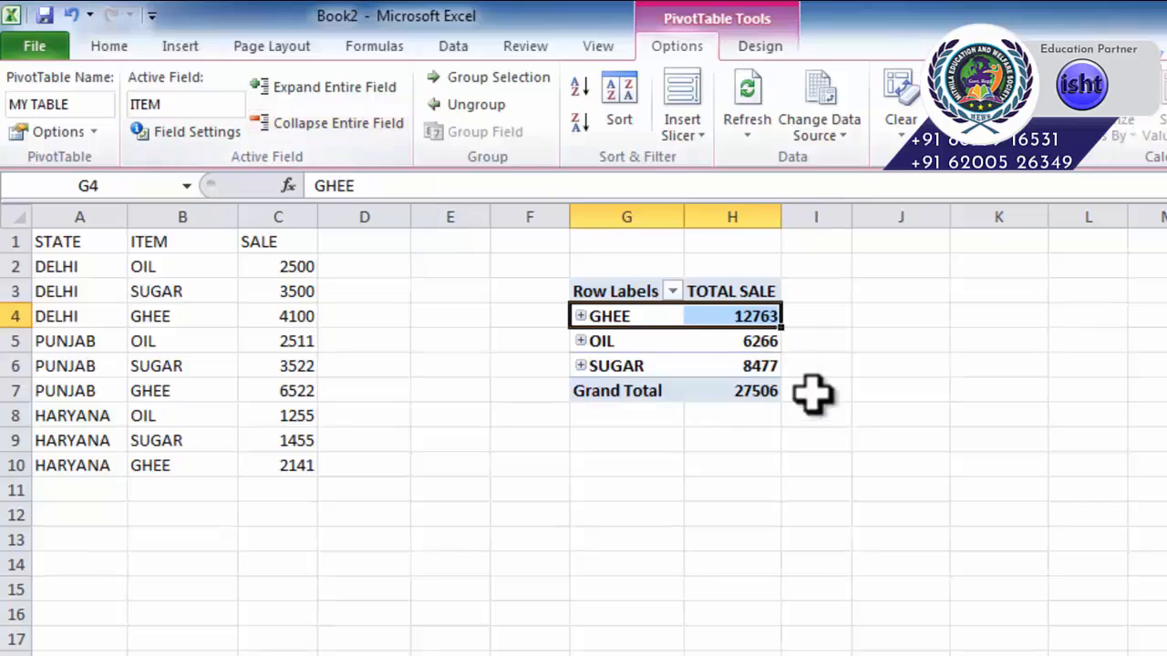
pyautogui.moveTo(744, 342)
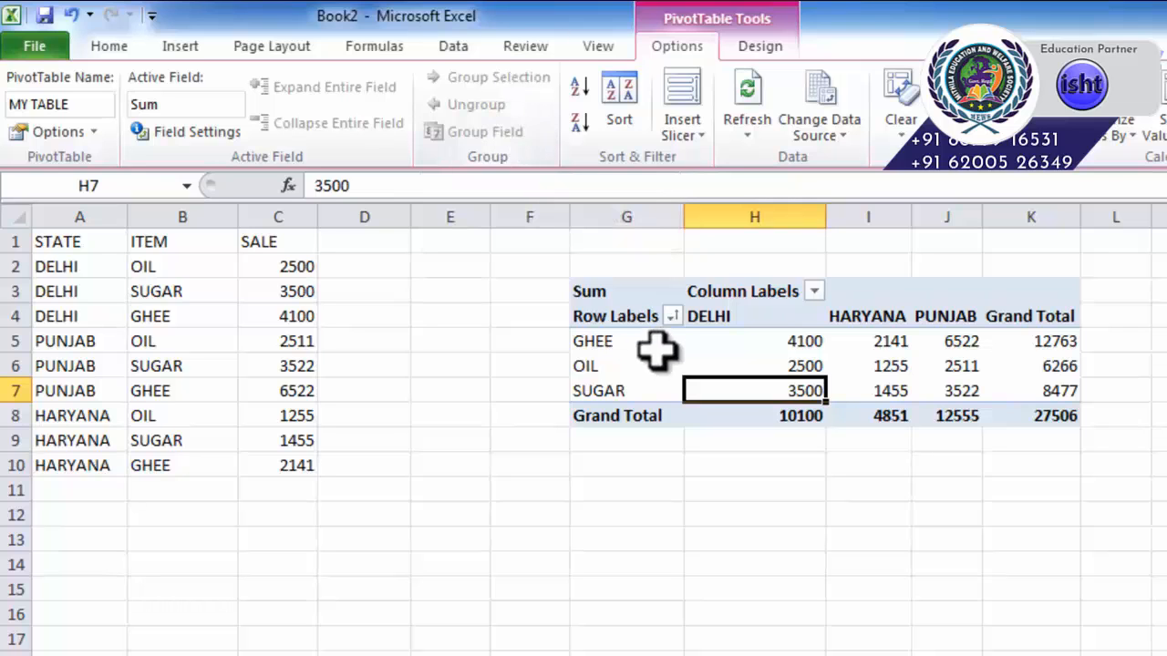
# - Group the GHEE and OIL row labels of the pivot table and look over the items inside the group
pyautogui.click(611, 343)
pyautogui.moveTo(608, 340); pyautogui.dragTo(1035, 365)
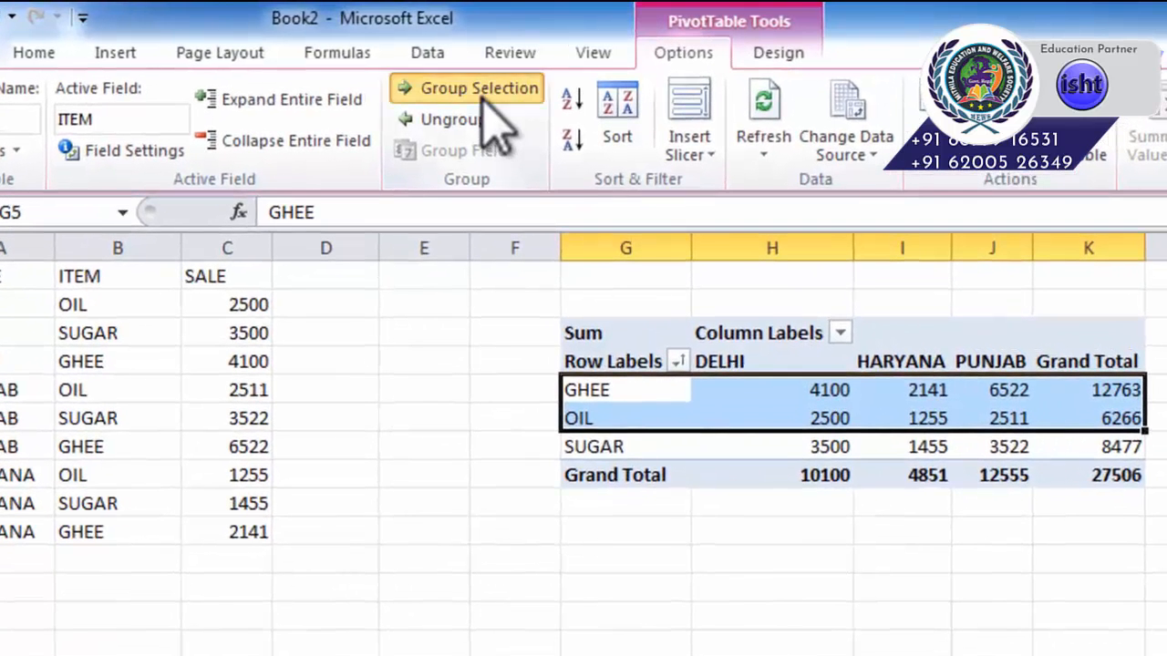
pyautogui.click(506, 83)
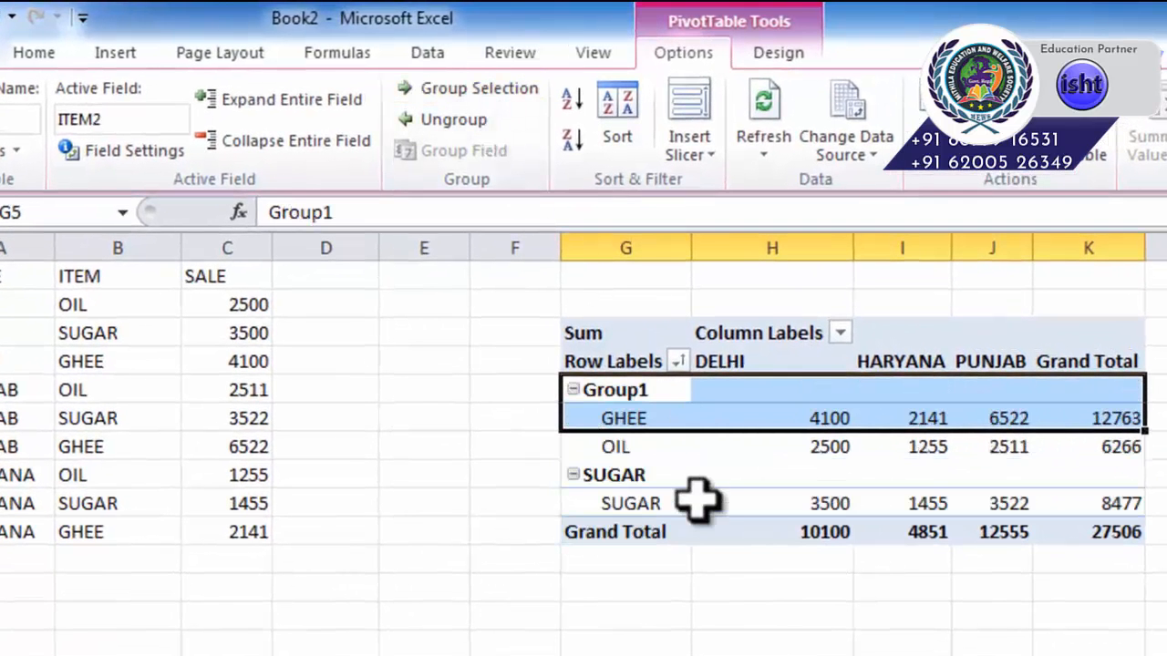
pyautogui.click(660, 419)
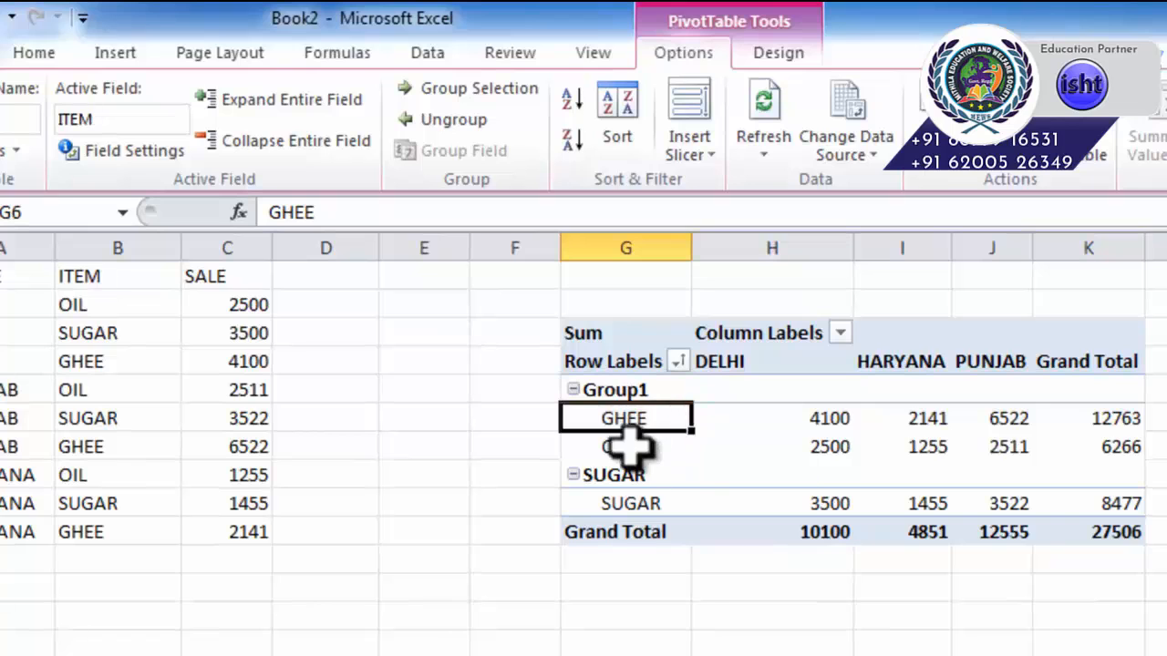
pyautogui.moveTo(625, 443); pyautogui.dragTo(658, 393)
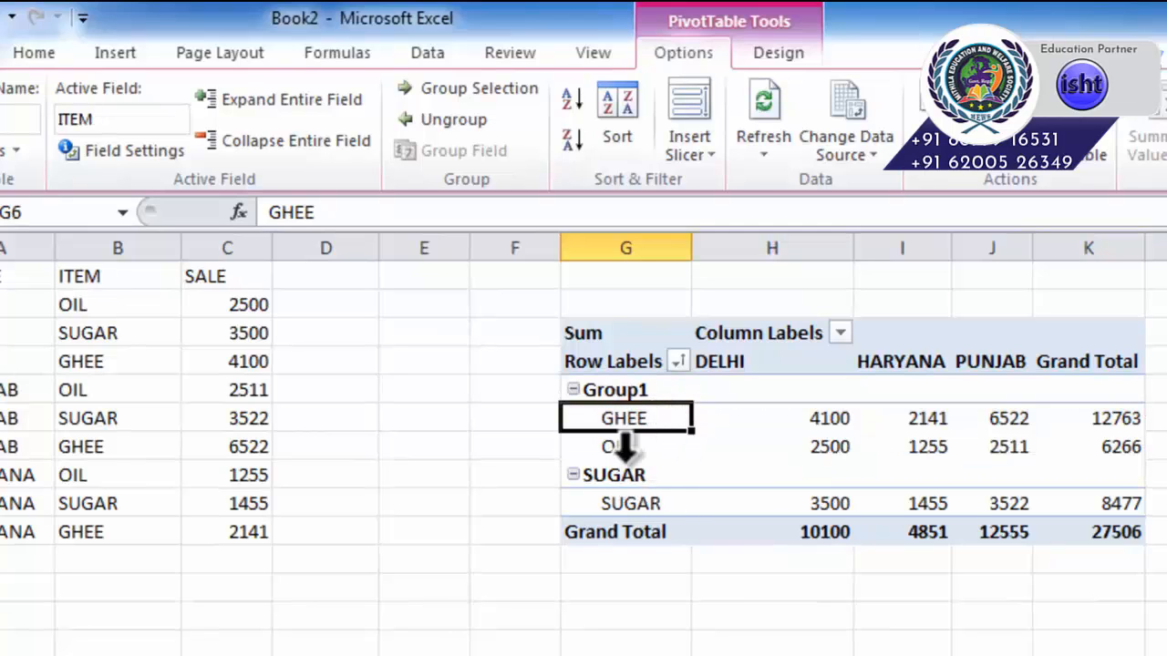
# - Collapse and re-expand Group1 and SUGAR to compare their totals, and ungroup the row labels
pyautogui.click(573, 390)
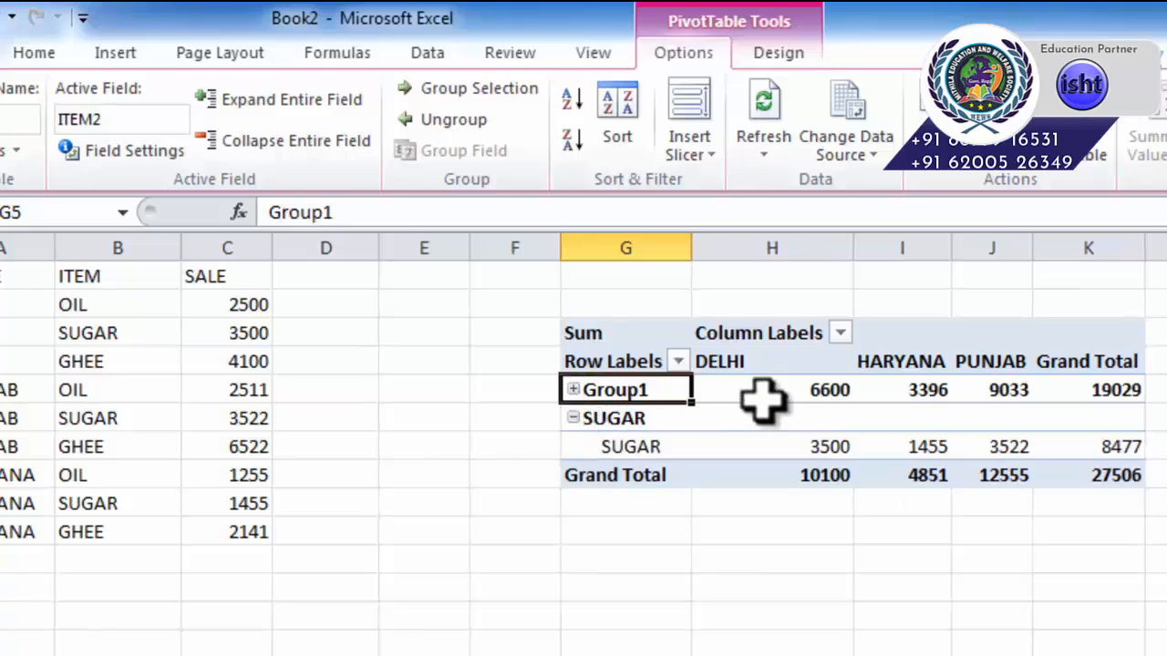
pyautogui.moveTo(757, 399); pyautogui.dragTo(1080, 396)
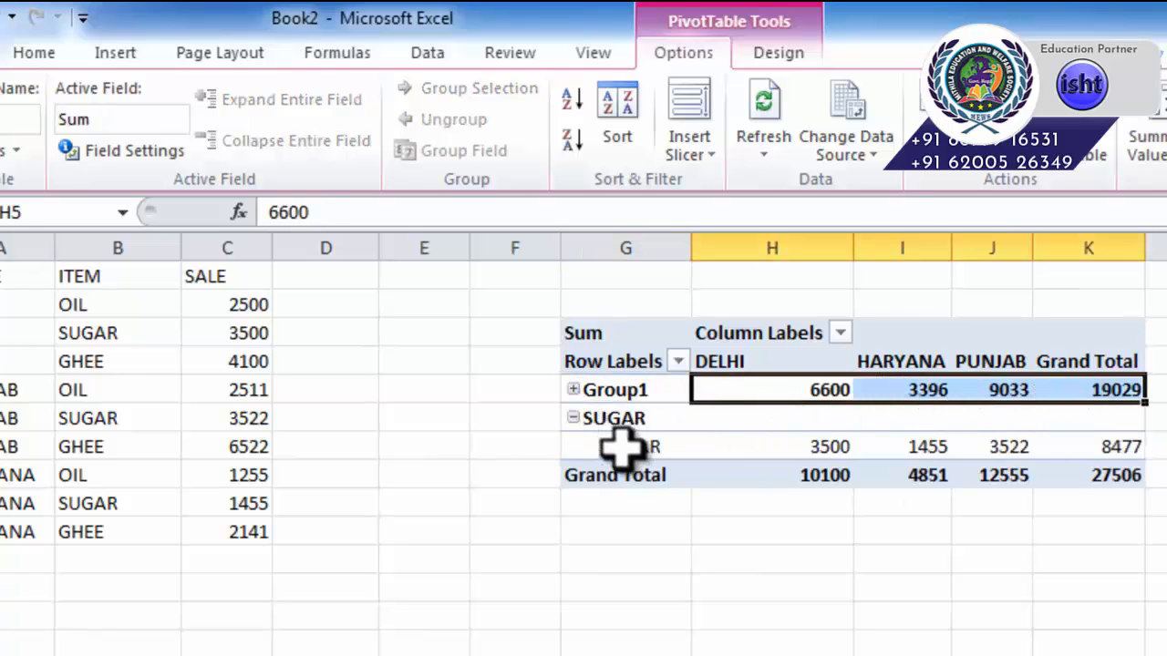
pyautogui.click(572, 418)
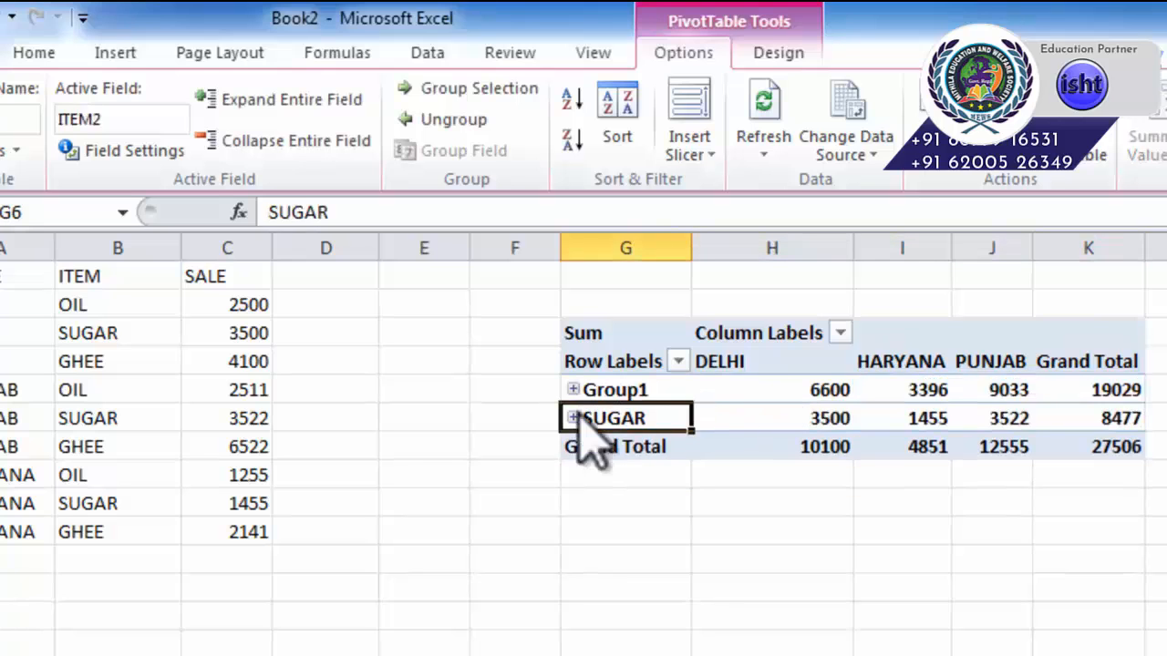
pyautogui.click(572, 418)
pyautogui.click(572, 391)
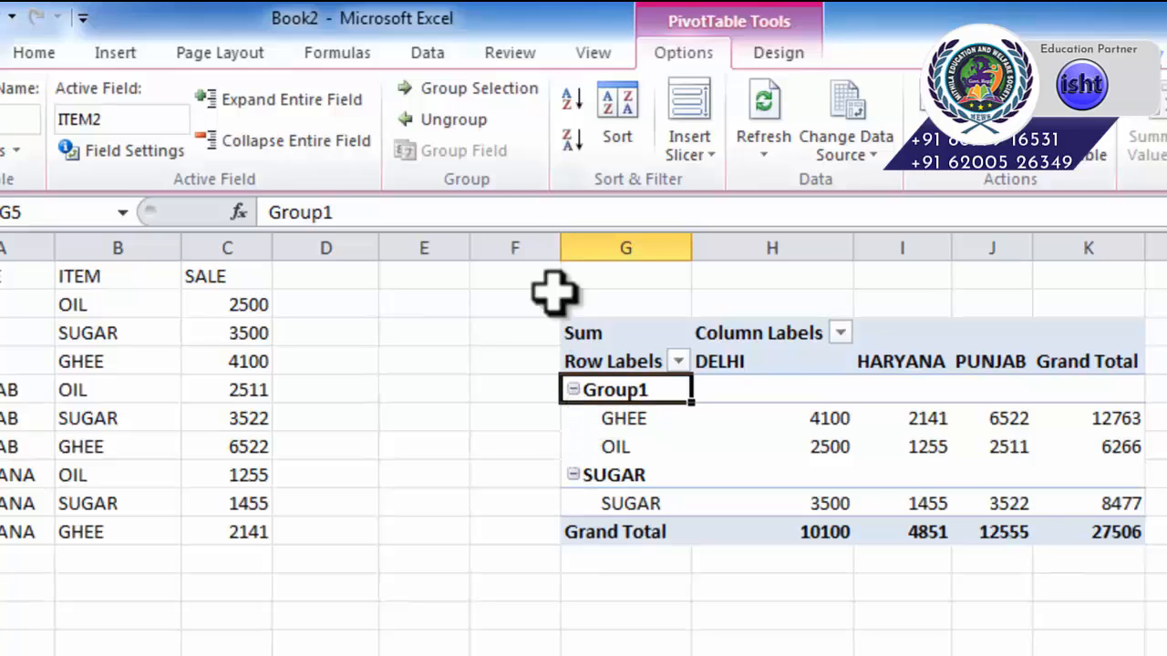
pyautogui.click(459, 119)
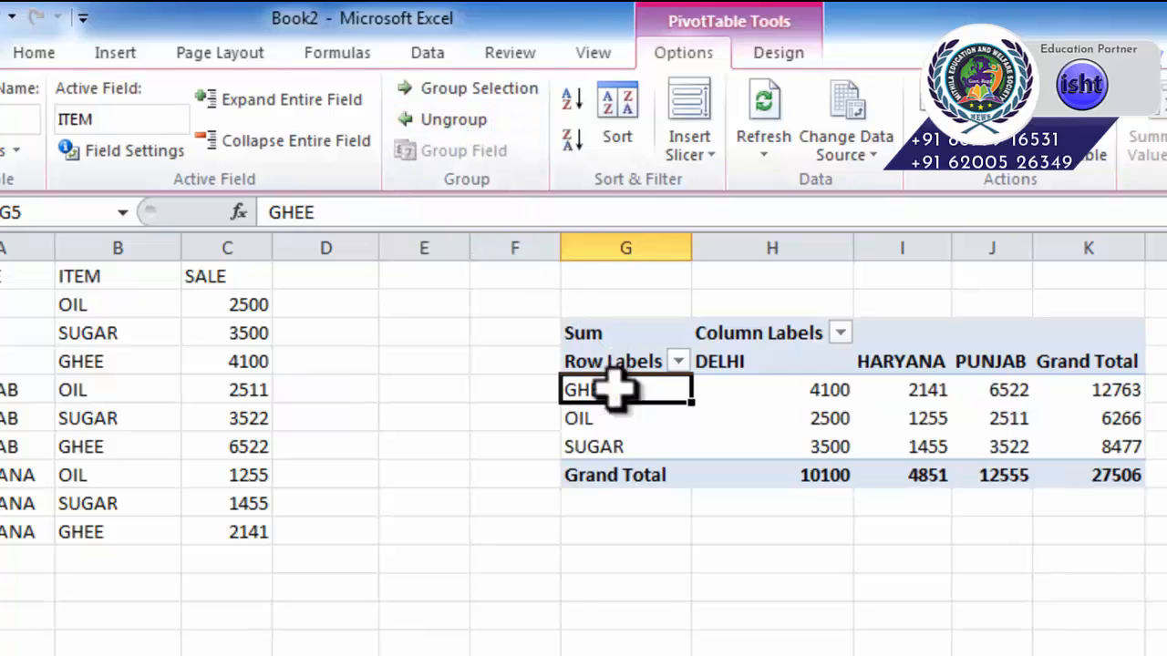
# - Sort the pivot table's ITEM row labels alternately A to Z and Z to A, ending with Z to A
pyautogui.moveTo(614, 390); pyautogui.dragTo(1094, 475)
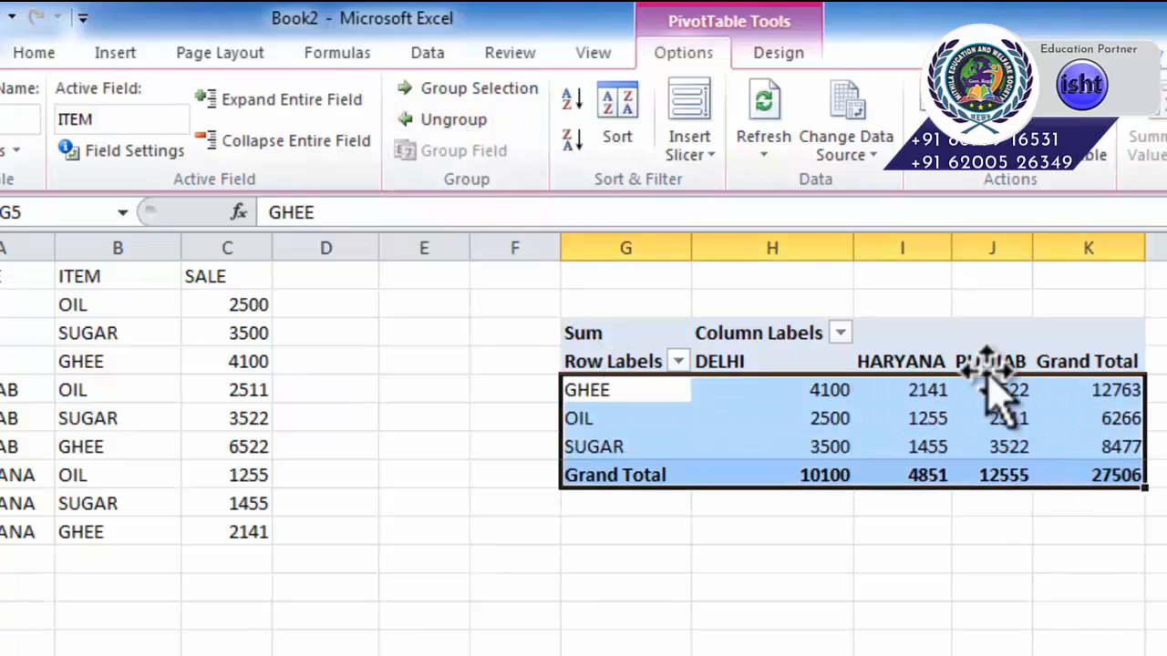
pyautogui.click(572, 103)
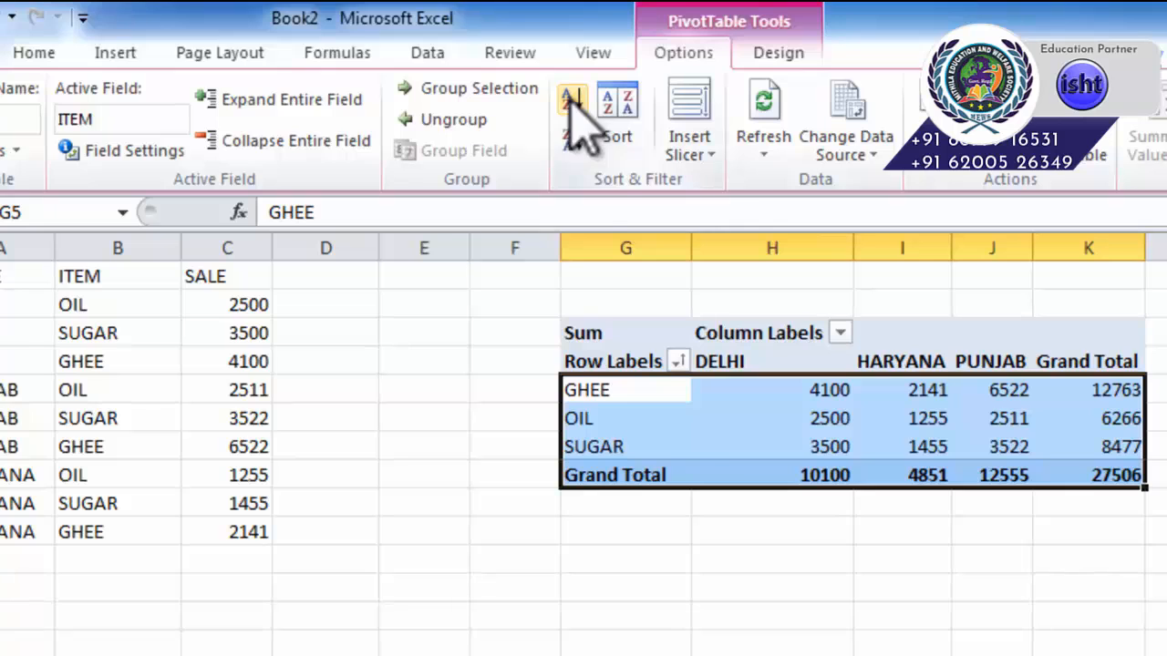
pyautogui.click(570, 136)
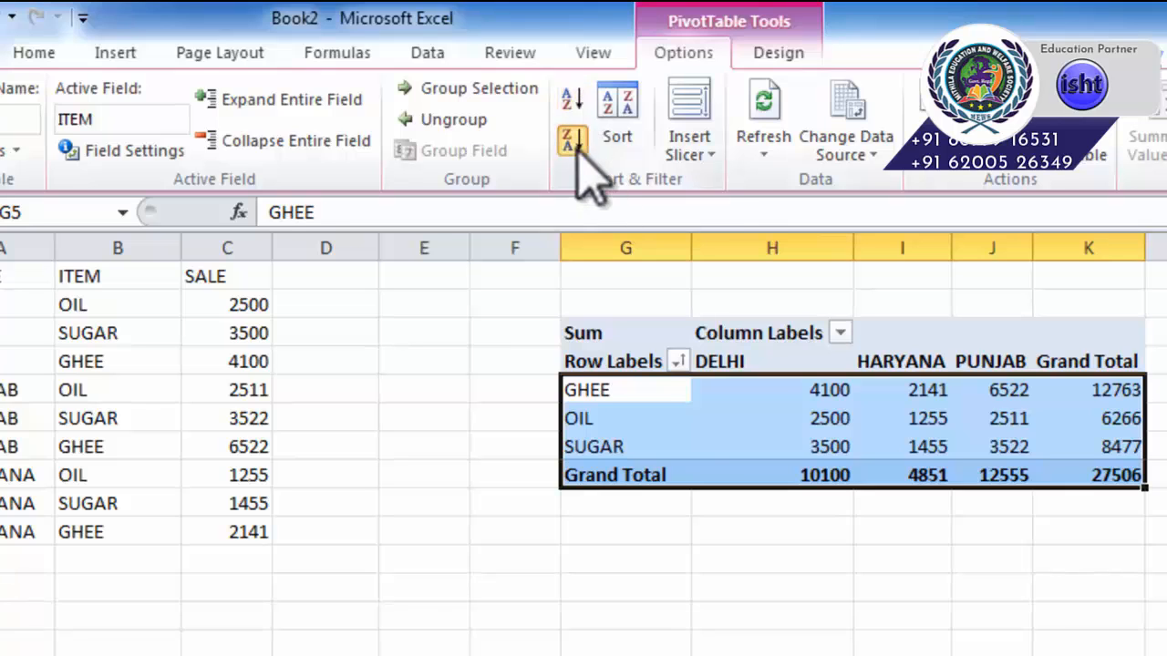
pyautogui.click(571, 99)
pyautogui.click(570, 137)
pyautogui.click(571, 96)
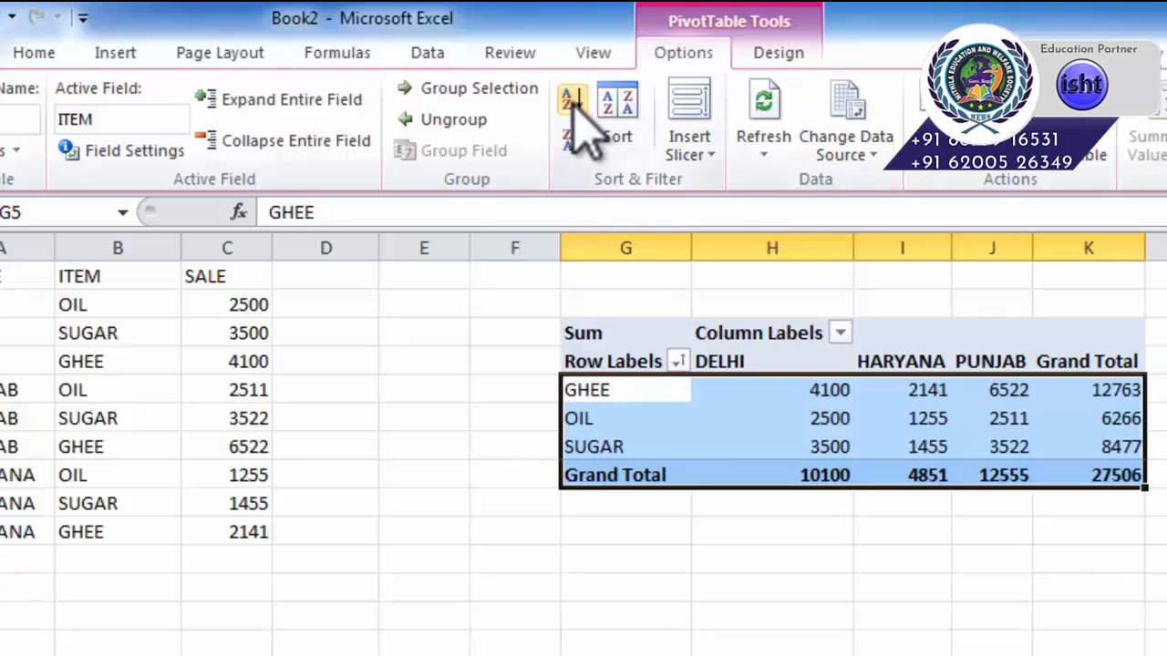
pyautogui.click(571, 138)
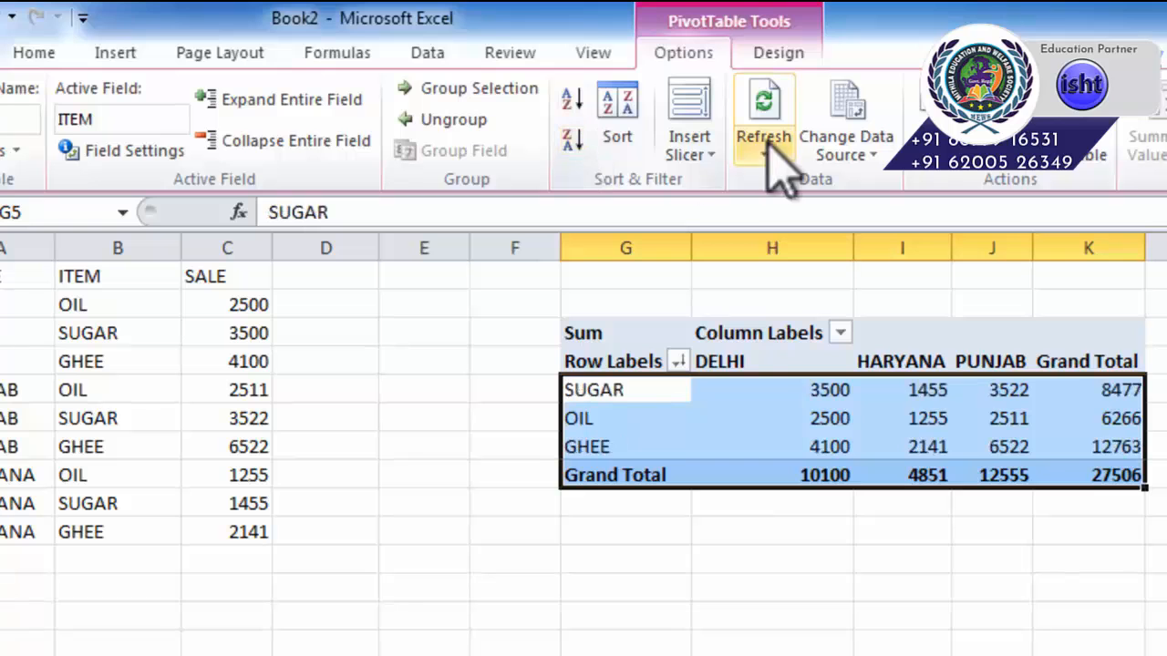
pyautogui.click(628, 446)
pyautogui.click(756, 446)
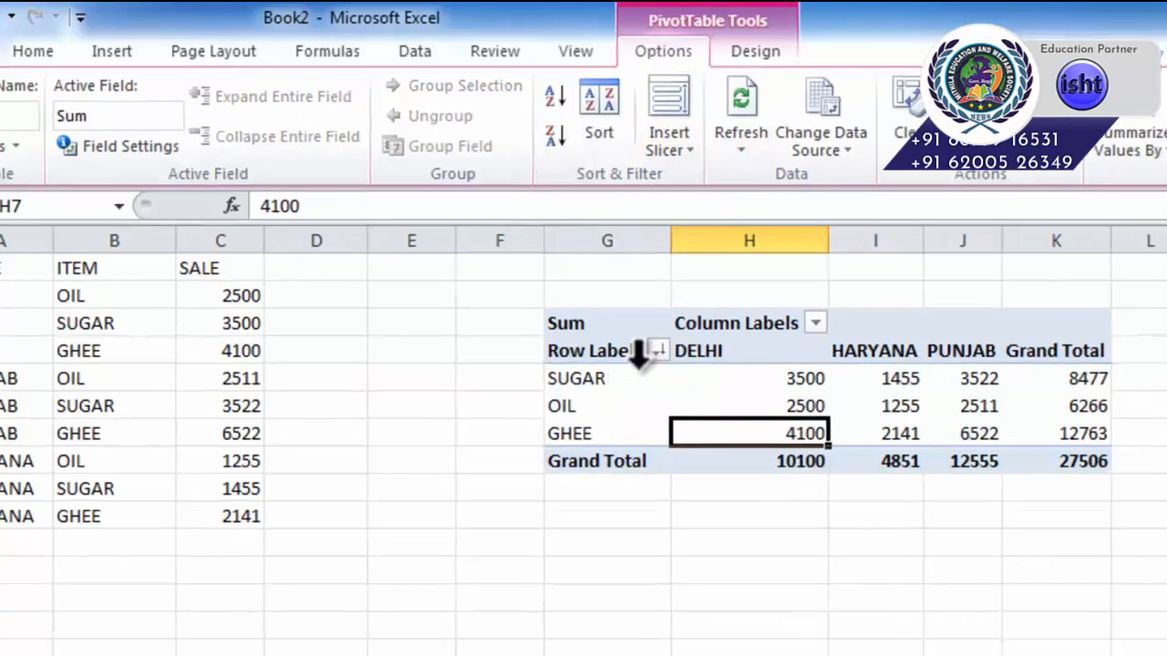
# - Narrow column H, which holds the pivot table's DELHI figures
pyautogui.click(638, 355)
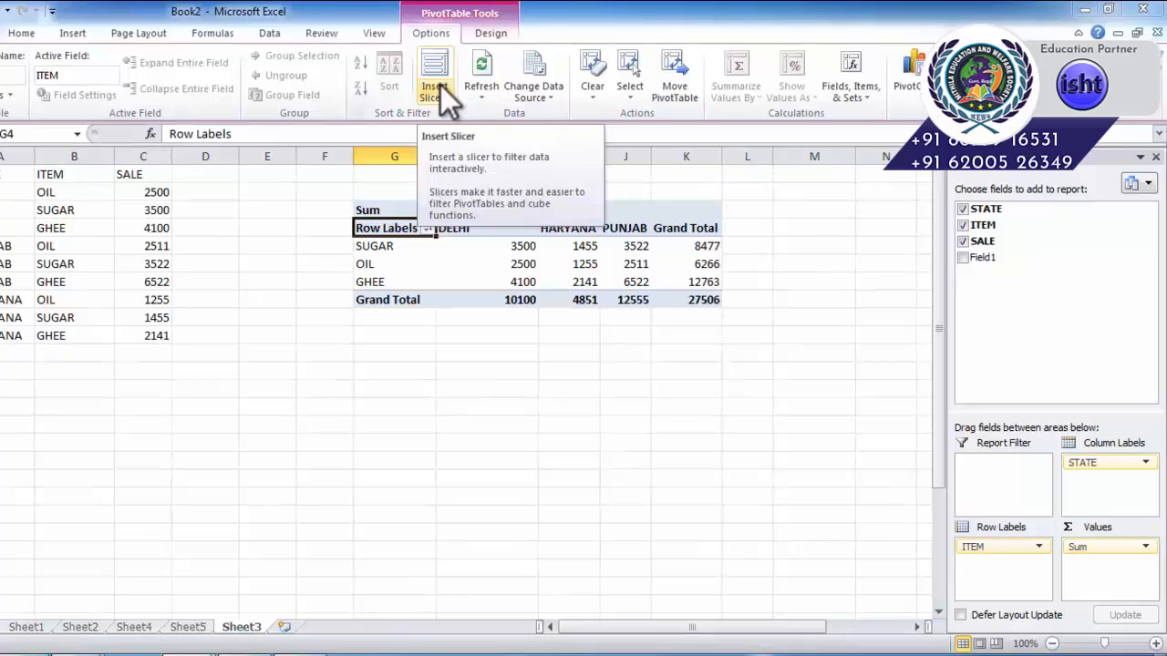
pyautogui.click(401, 264)
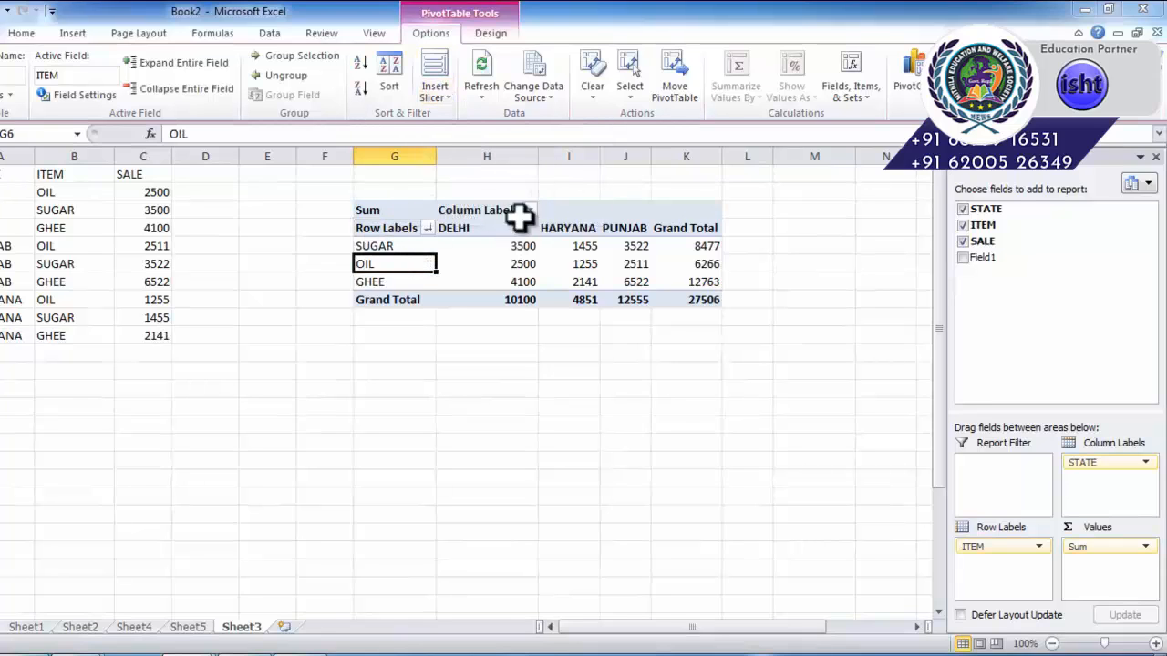
pyautogui.moveTo(537, 155); pyautogui.dragTo(506, 156)
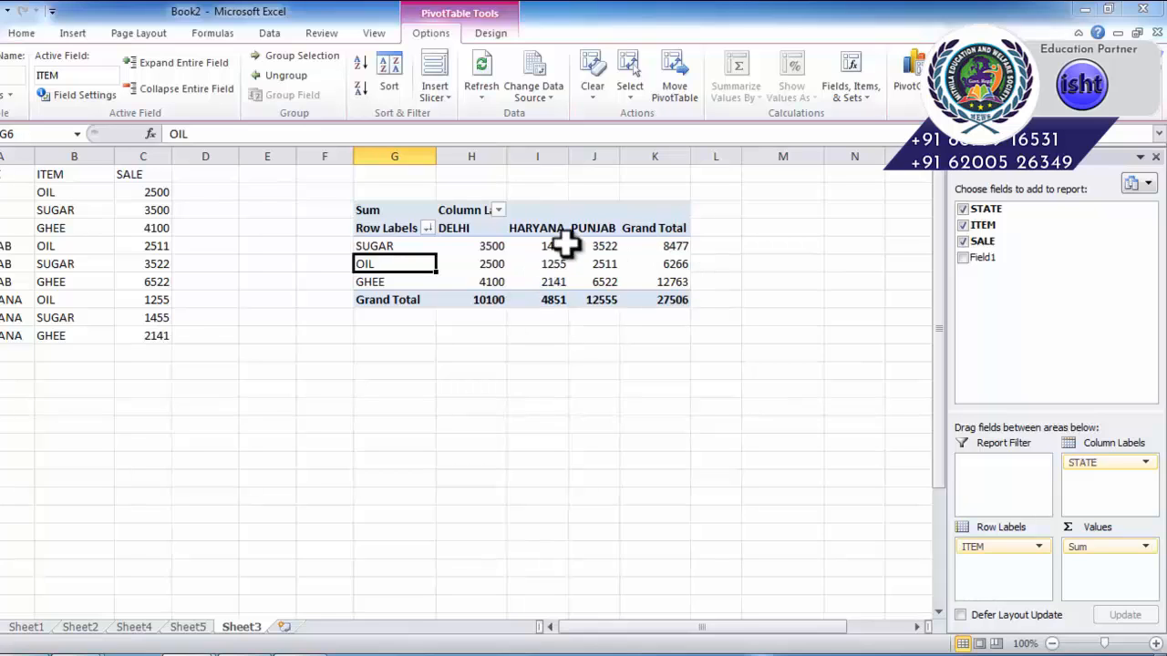
pyautogui.moveTo(566, 243)
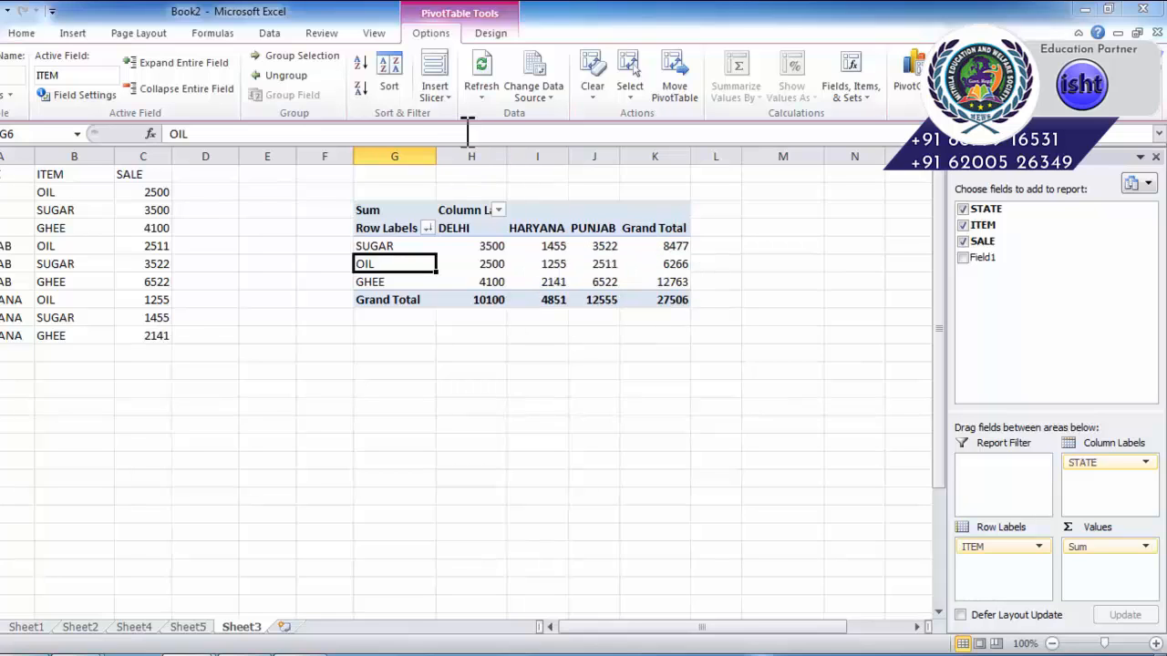
# - Insert a slicer for the STATE field and place it clear of the pivot table, below the source data
pyautogui.click(436, 93)
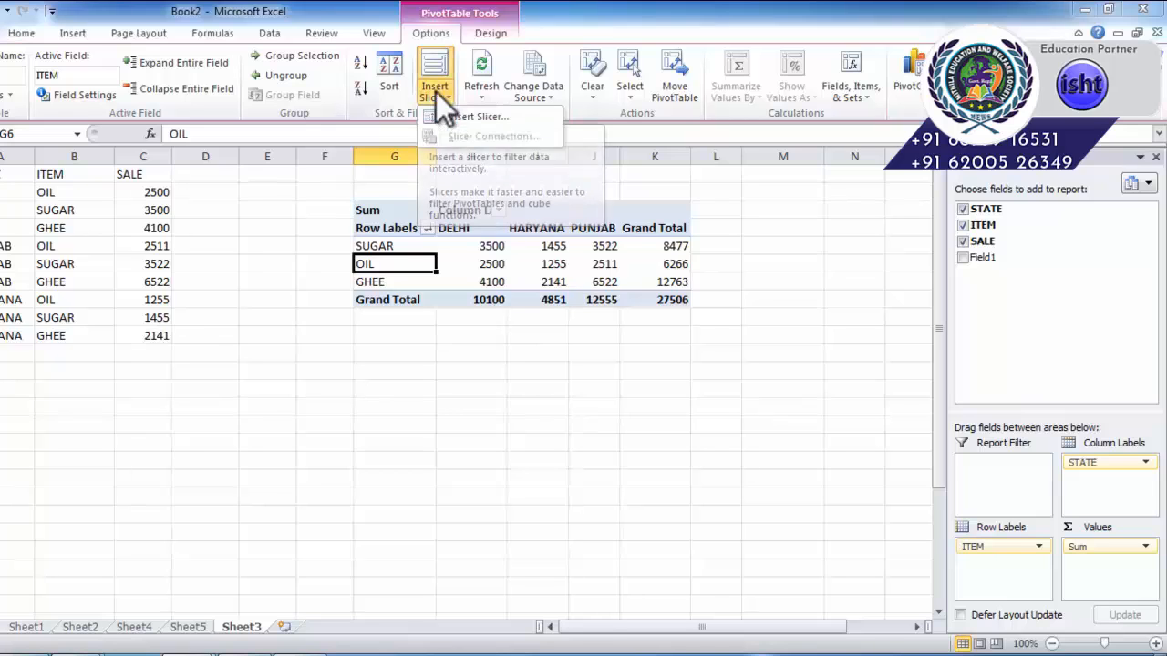
pyautogui.click(453, 116)
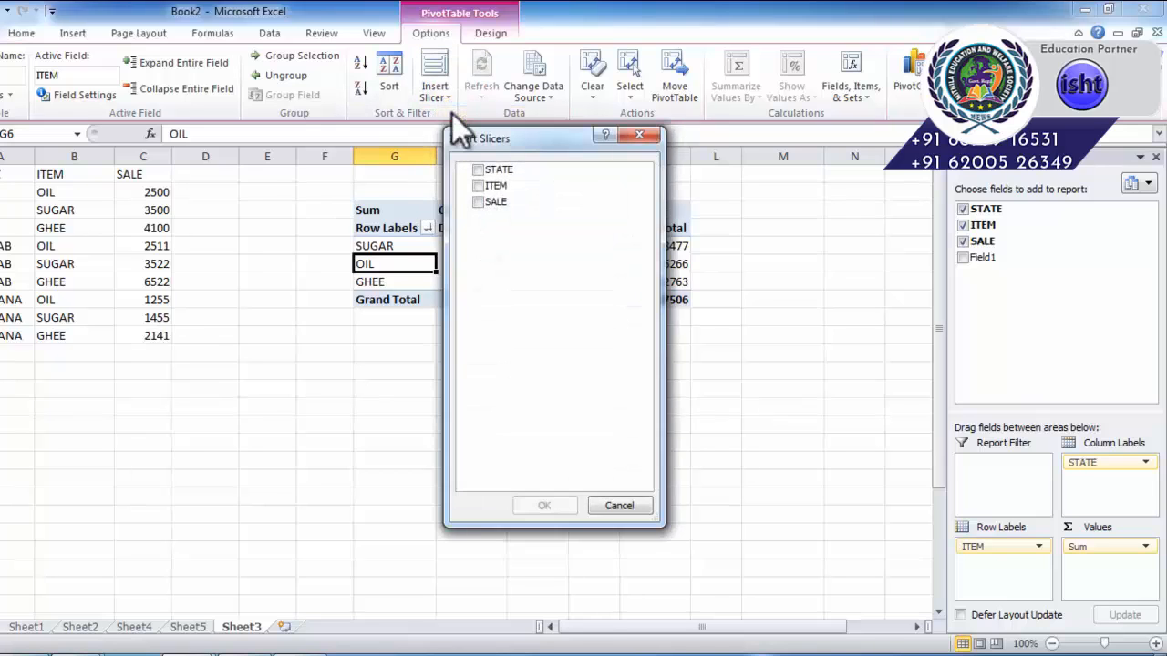
pyautogui.moveTo(518, 137); pyautogui.dragTo(605, 246)
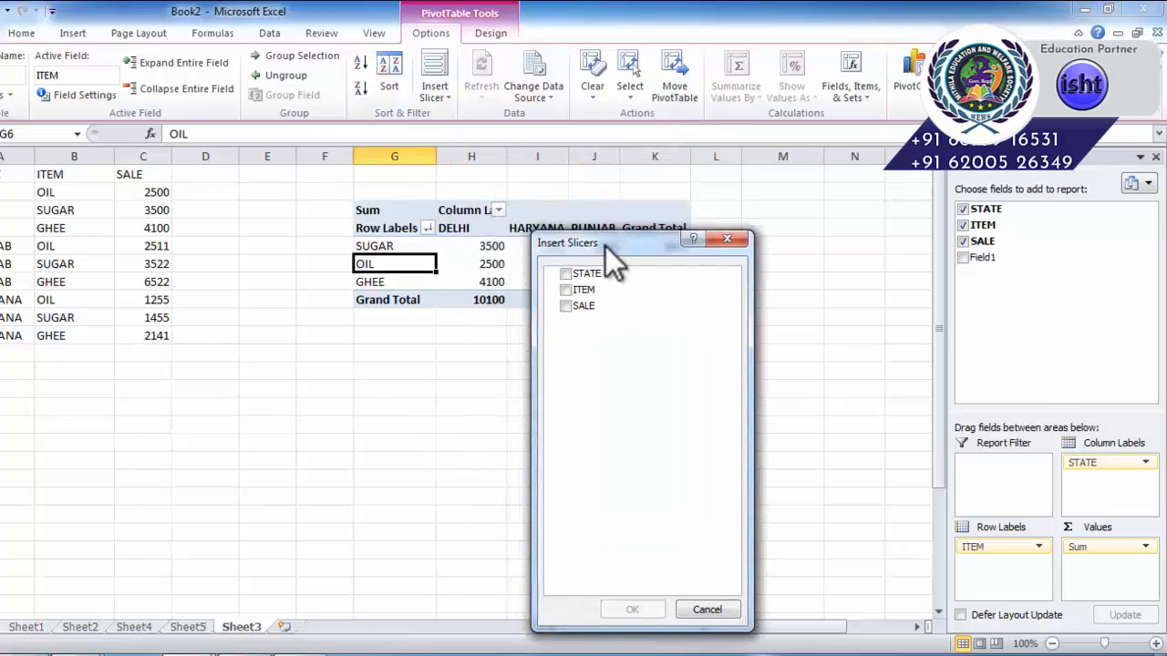
pyautogui.click(571, 275)
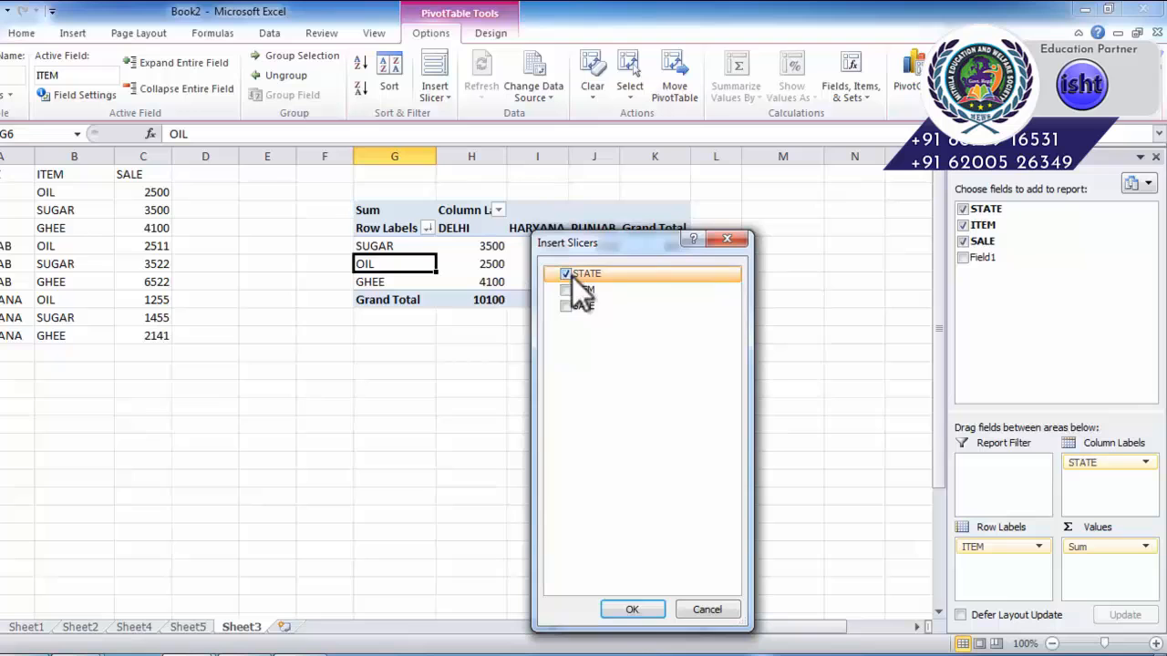
pyautogui.click(638, 610)
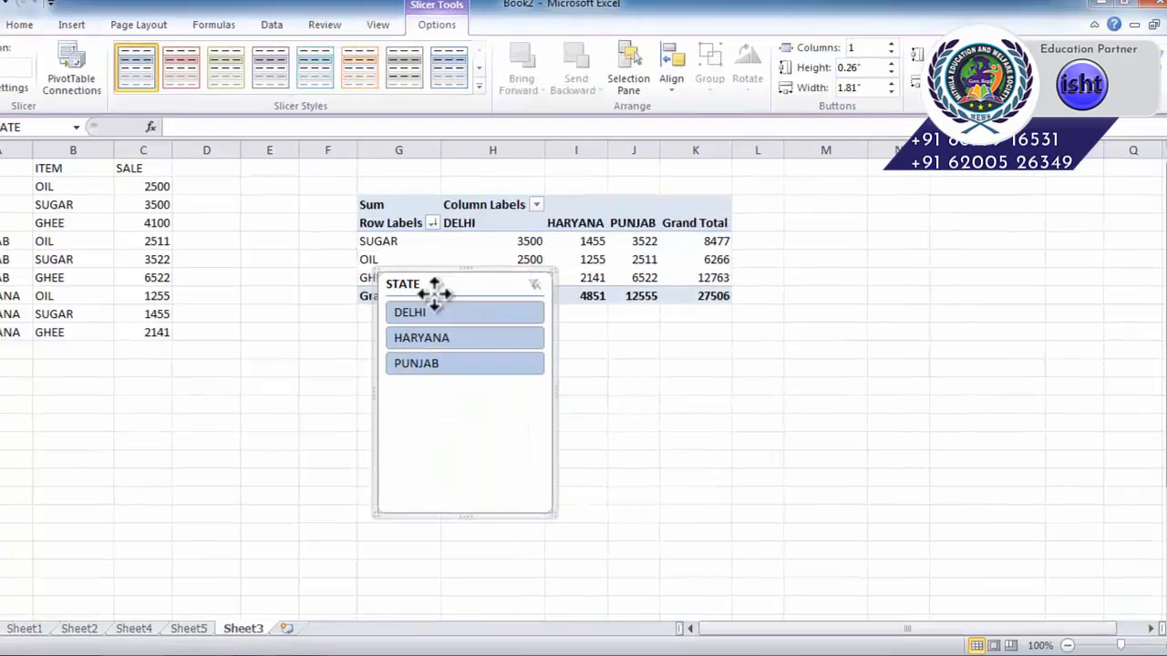
pyautogui.moveTo(436, 290); pyautogui.dragTo(246, 359)
# - Filter the pivot table with the STATE slicer by DELHI, HARYANA and finally PUNJAB
pyautogui.click(241, 381)
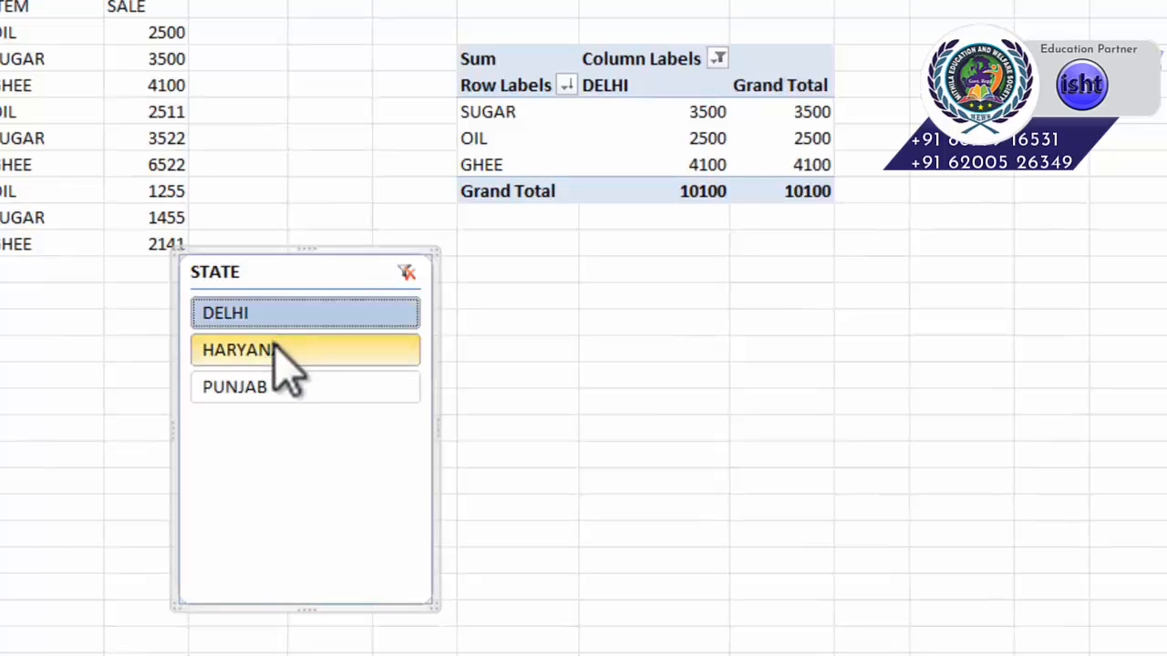
pyautogui.click(273, 351)
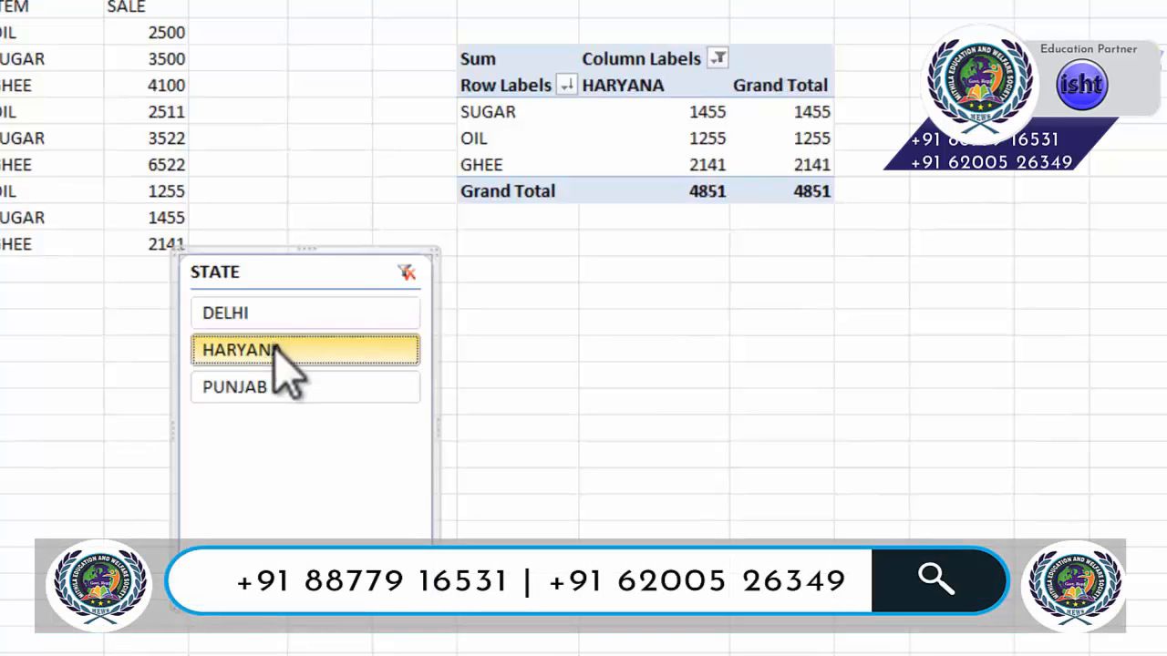
pyautogui.click(274, 387)
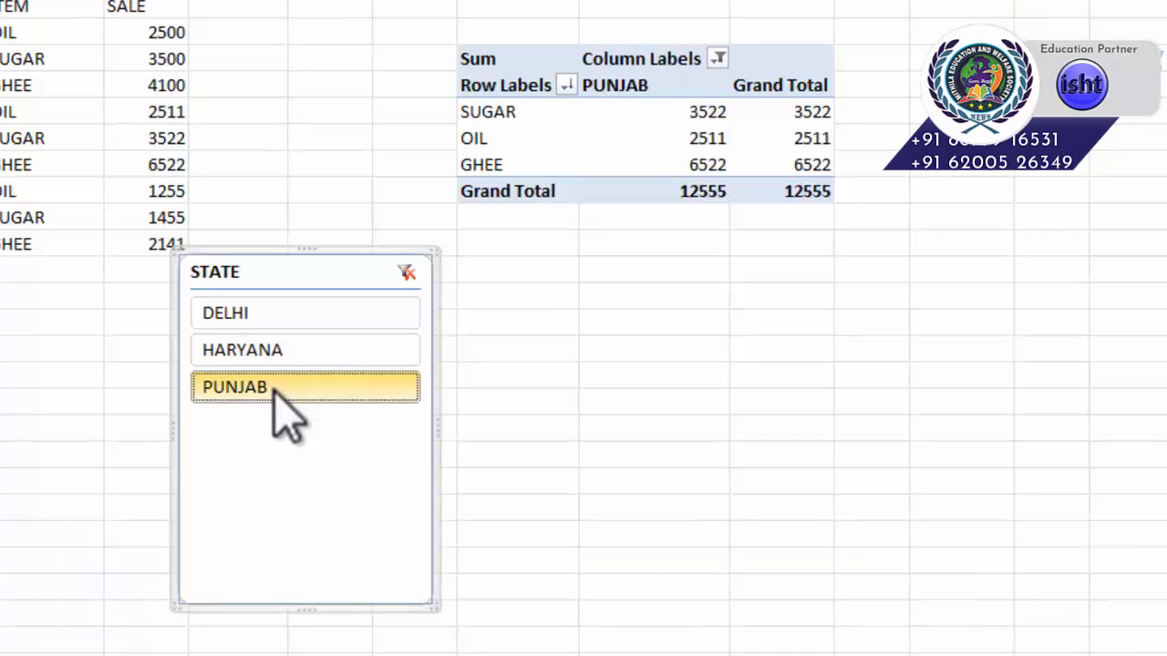